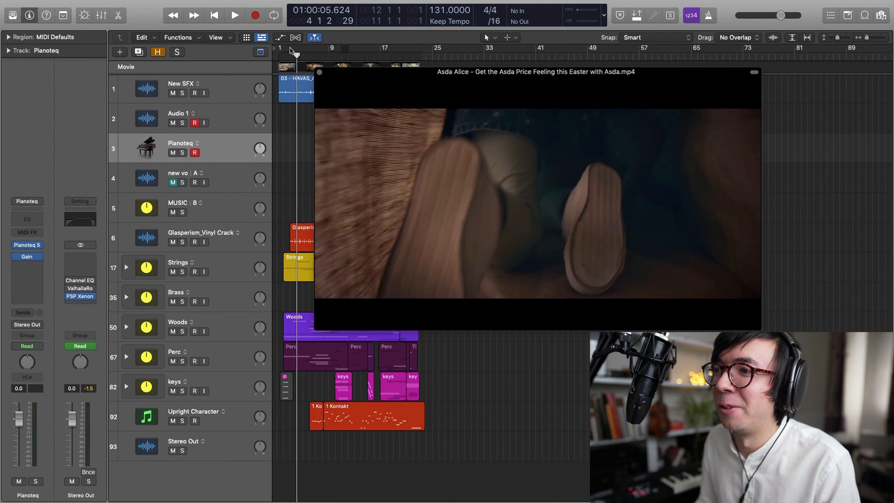
# Play the whole cue against the enlarged movie from the start, and replay its ending from bar 19.
pyautogui.press(',')
pyautogui.press('space')
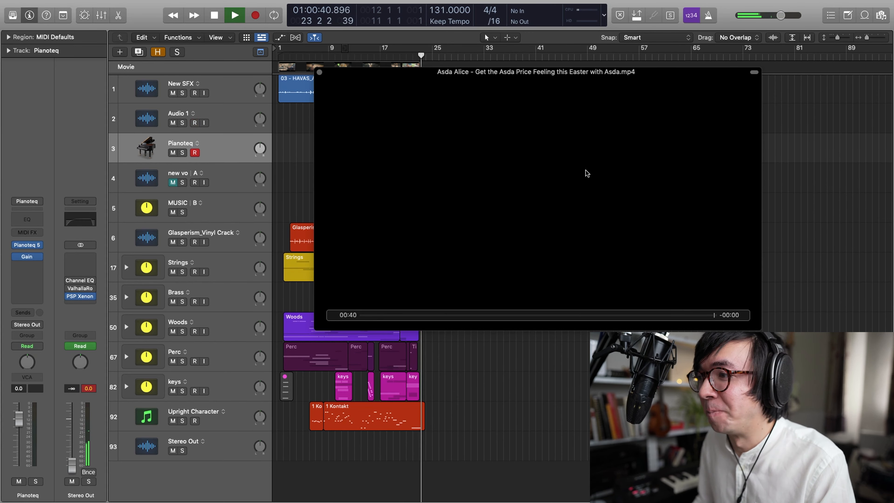
pyautogui.press('space')
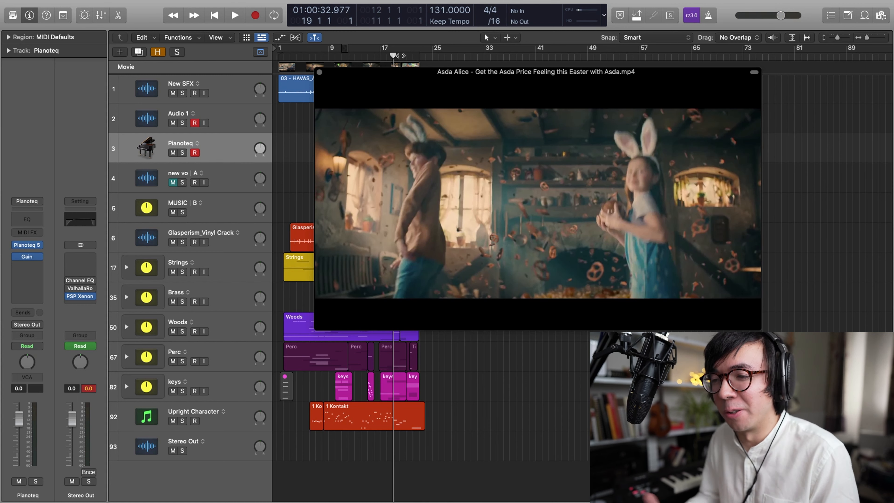
pyautogui.press('space')
pyautogui.press('space')
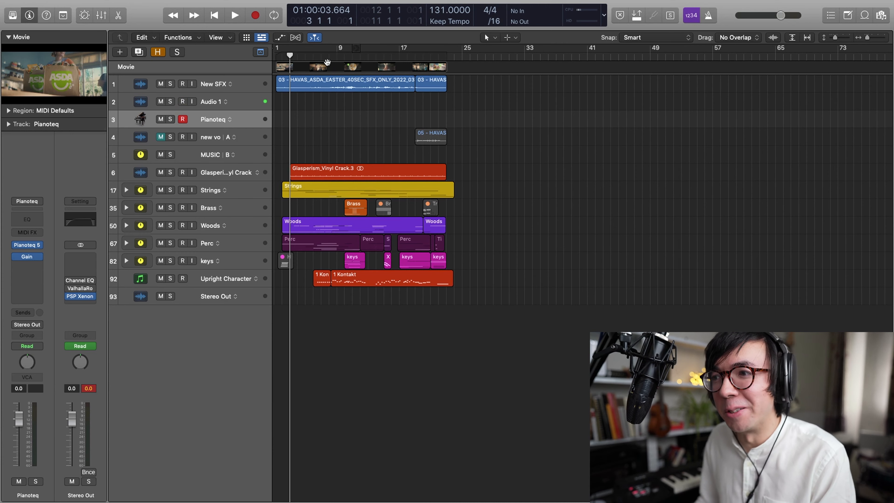
pyautogui.press('super+Right')
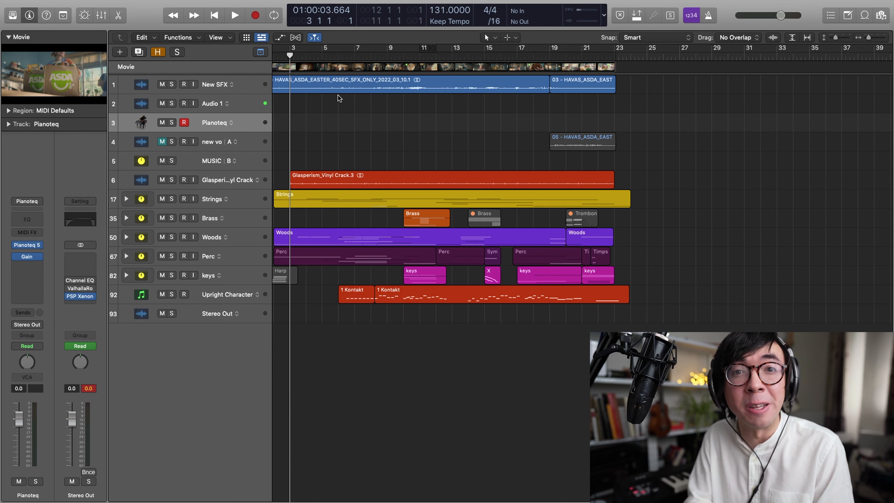
pyautogui.hotkey('alt', 'r')
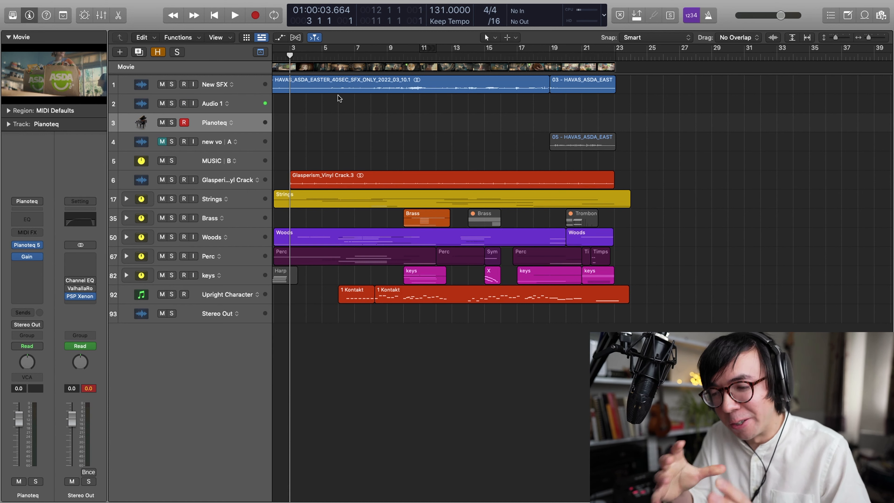
pyautogui.hotkey('alt', 'r')
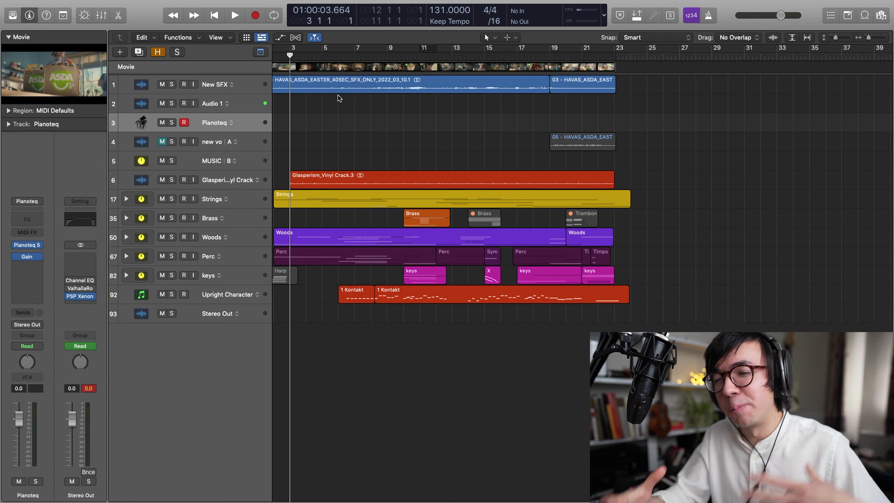
pyautogui.hotkey('alt', 'r')
pyautogui.hotkey('alt', 'r')
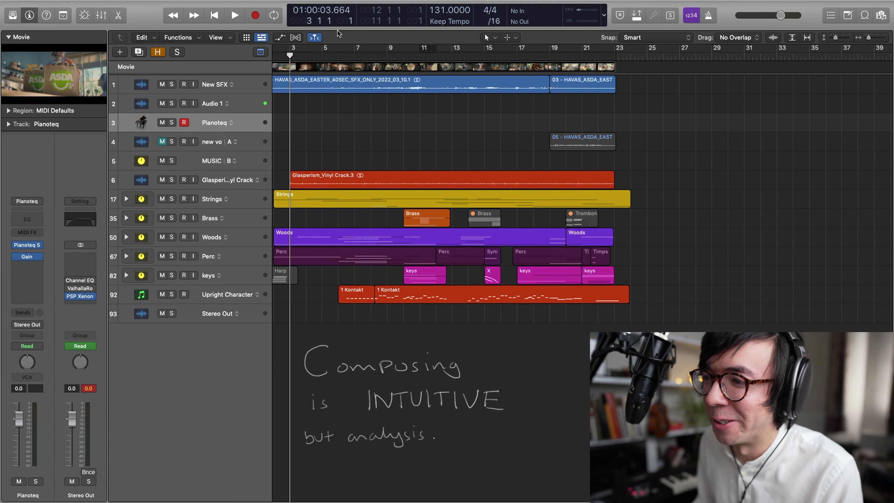
pyautogui.keyDown('ctrl'); pyautogui.keyDown('alt'); pyautogui.click(334, 142); pyautogui.keyUp('alt'); pyautogui.keyUp('ctrl')
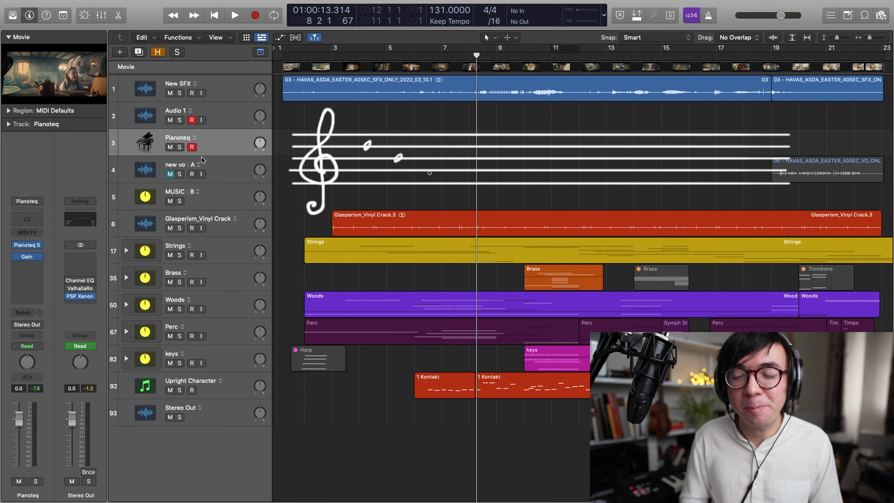
# Move the playhead to about bar 6 and play back the opening melody and the passage from bar 10 to bar 12, repeating that passage.
pyautogui.click(414, 55)
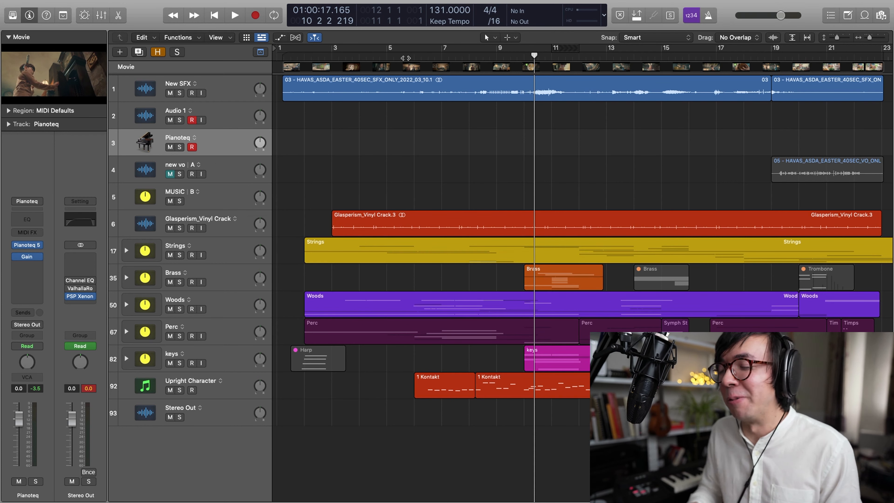
pyautogui.press('space')
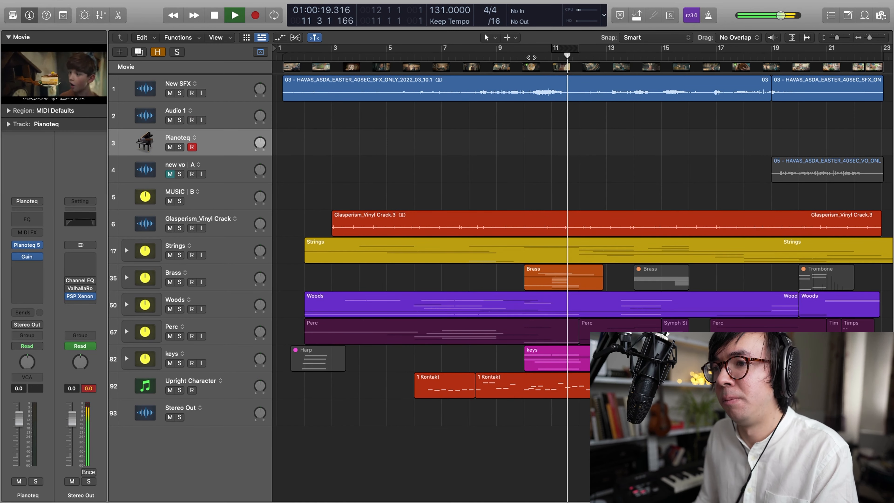
pyautogui.press('space')
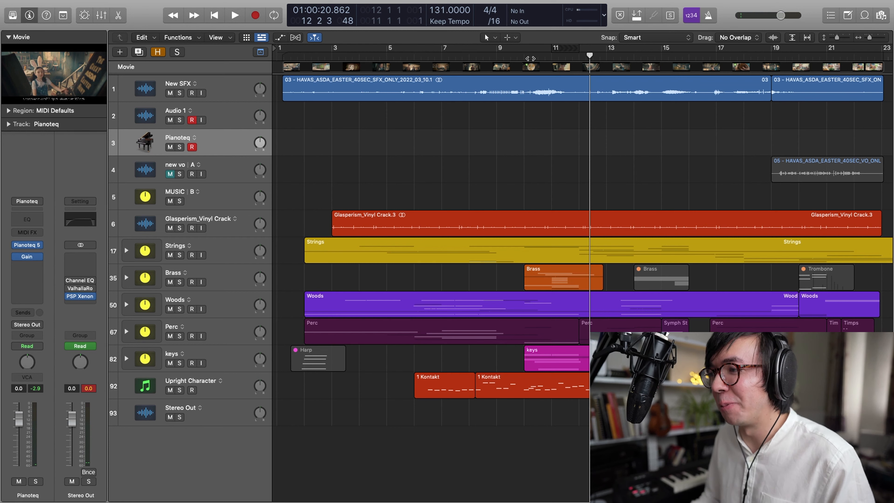
pyautogui.click(436, 82)
pyautogui.press('space')
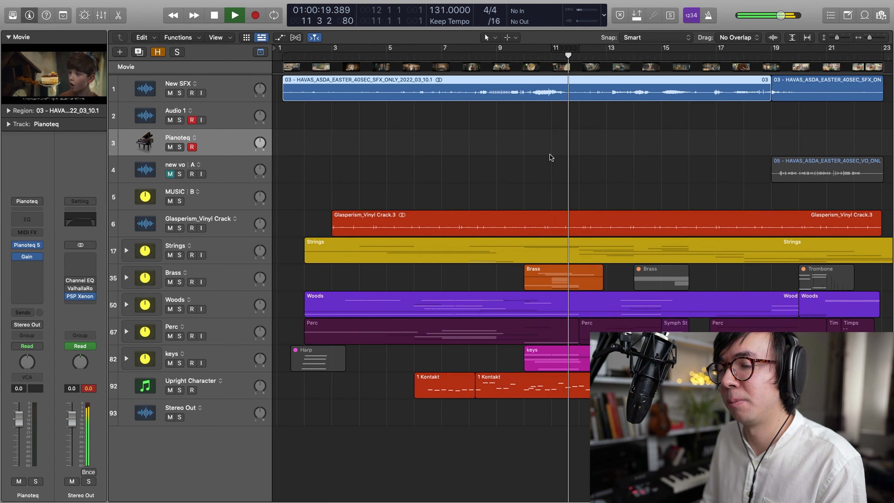
pyautogui.press('space')
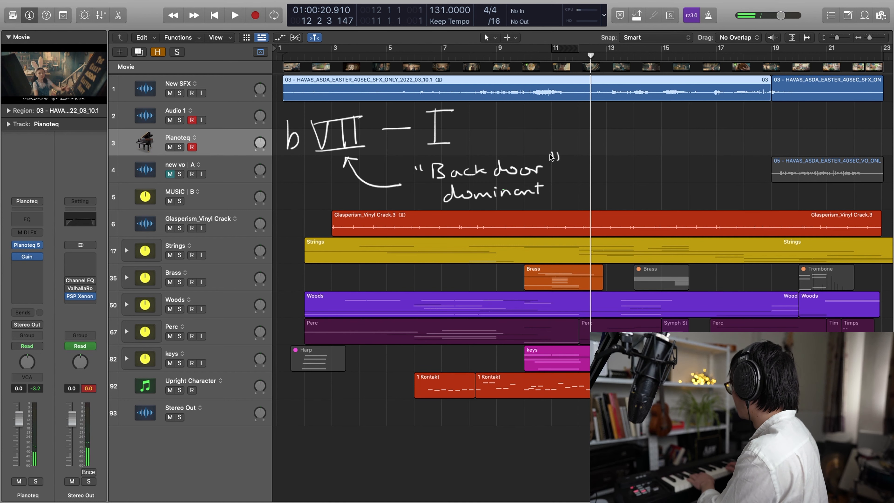
# Play back the section from about bar 12 to bar 14, and listen on through the passage to bar 19.
pyautogui.click(578, 56)
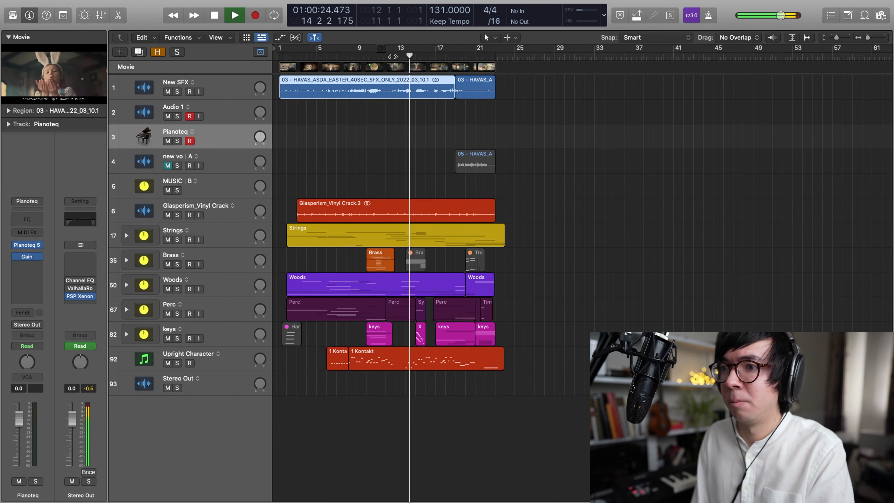
pyautogui.press('space')
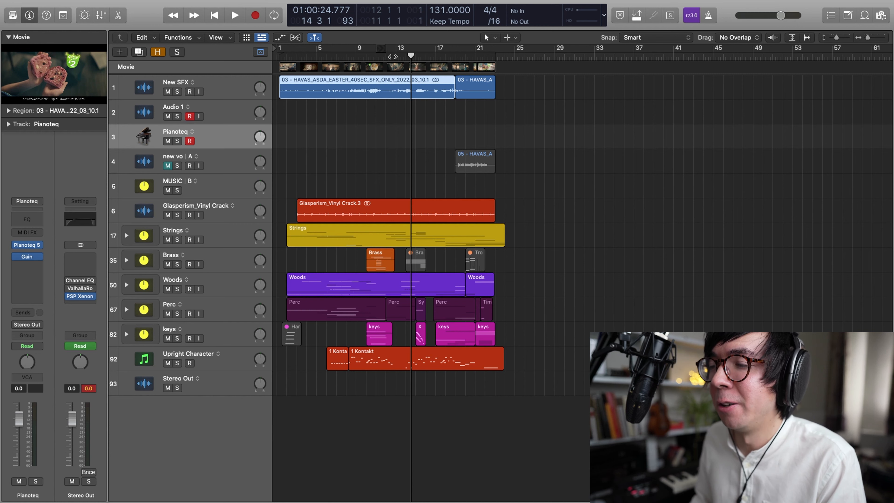
pyautogui.click(392, 56)
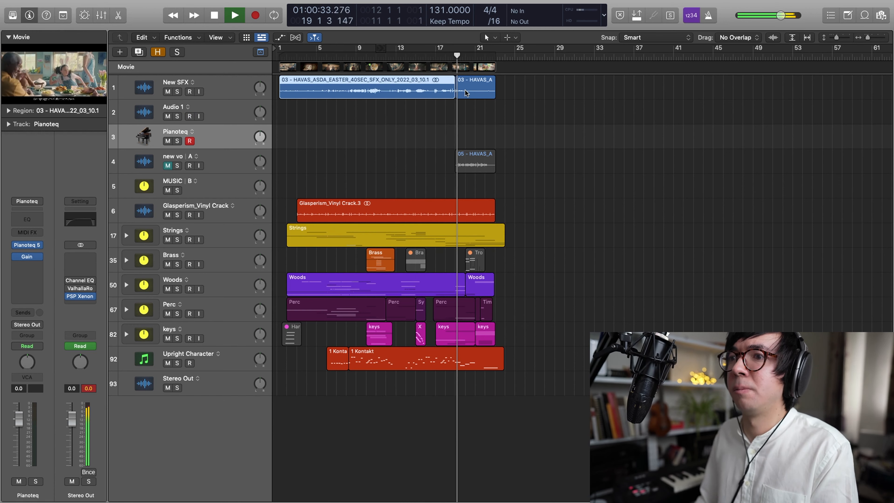
pyautogui.press('space')
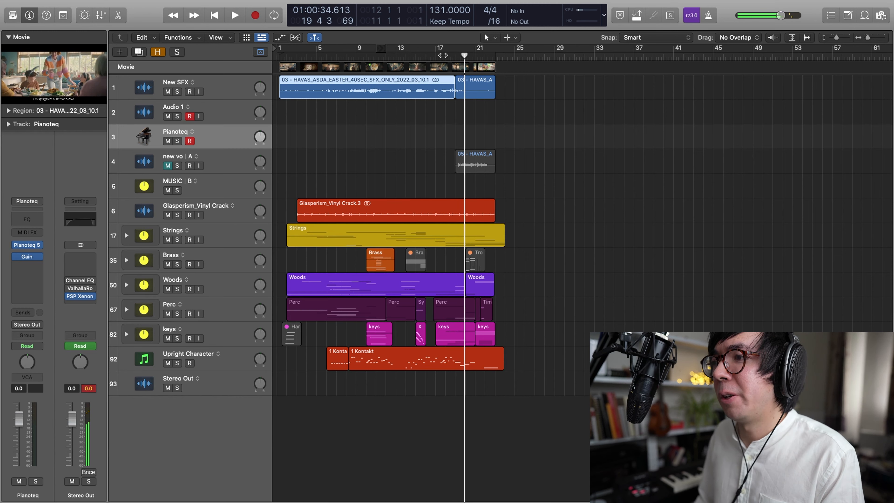
# Place the playhead at bar 18 and bar 20, and check the picture at bar 20 in a temporarily enlarged movie window.
pyautogui.click(444, 55)
pyautogui.scroll(3, 459, 144)
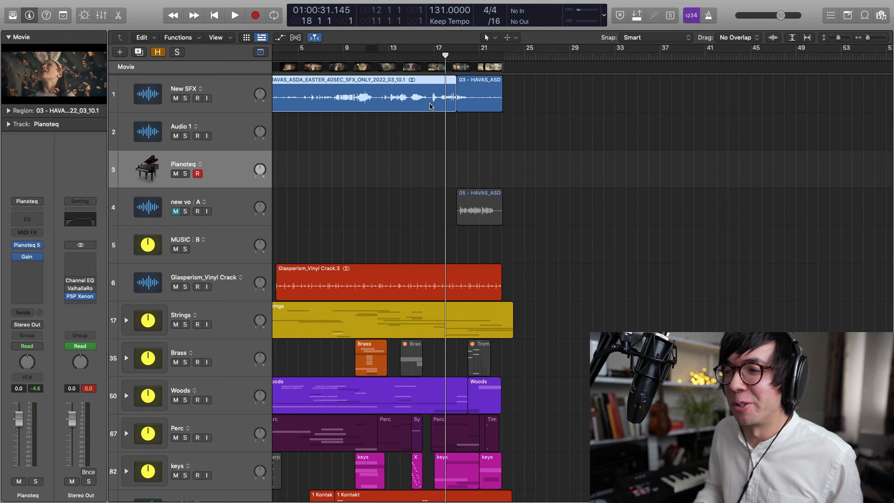
pyautogui.keyDown('ctrl'); pyautogui.keyDown('alt'); pyautogui.click(447, 138); pyautogui.keyUp('alt'); pyautogui.keyUp('ctrl')
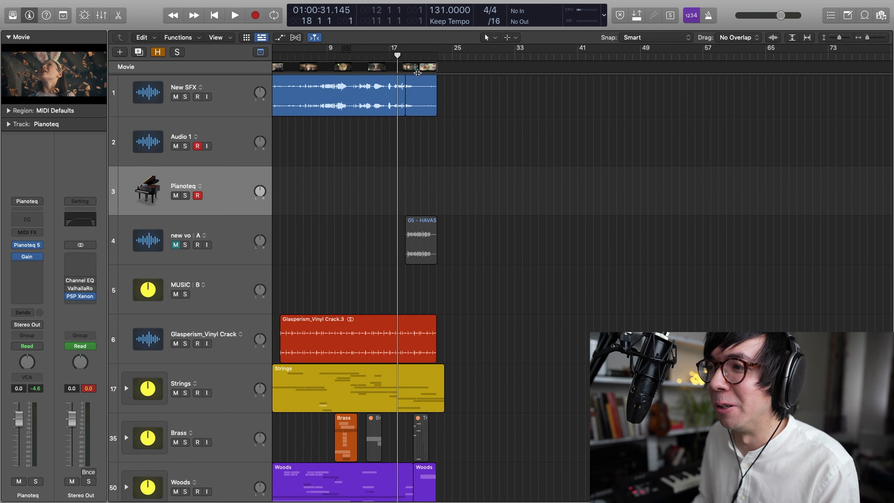
pyautogui.moveTo(406, 54); pyautogui.dragTo(414, 56)
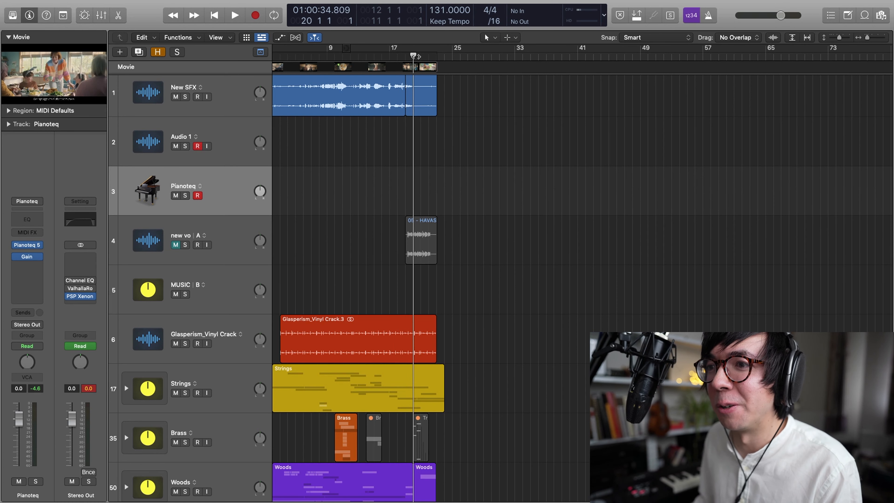
pyautogui.doubleClick(95, 81)
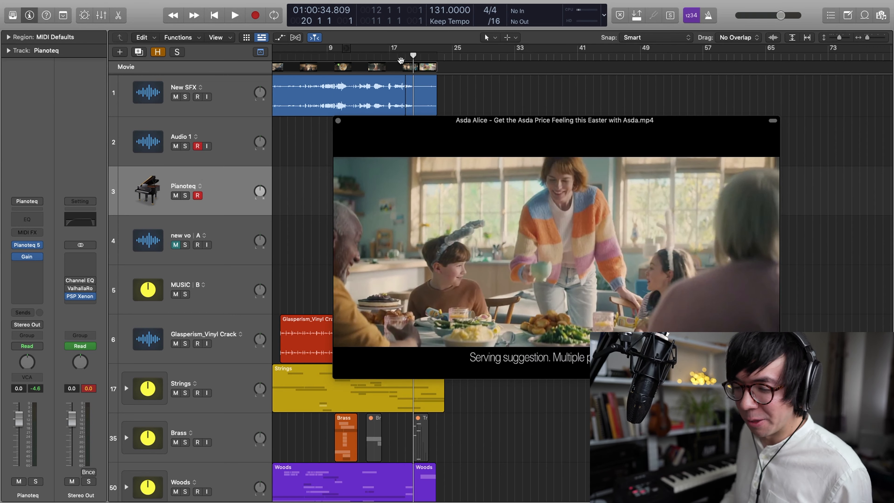
pyautogui.click(338, 121)
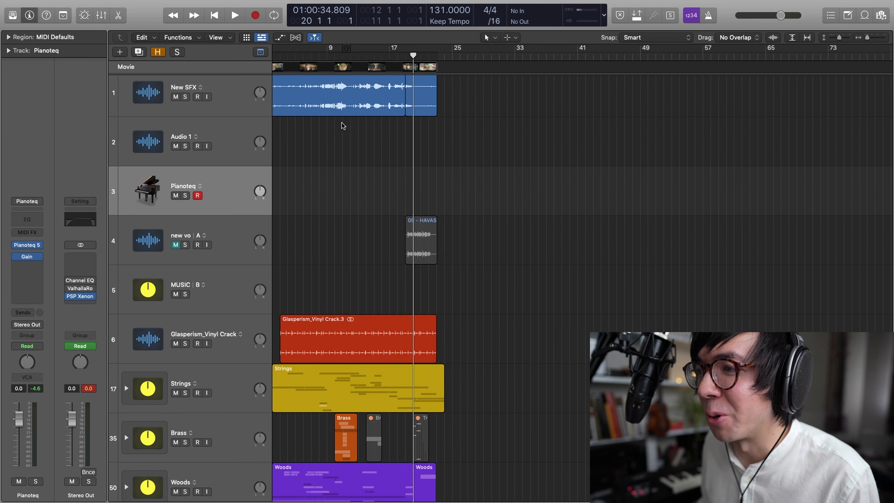
pyautogui.keyDown('ctrl'); pyautogui.keyDown('alt'); pyautogui.click(442, 276); pyautogui.keyUp('alt'); pyautogui.keyUp('ctrl')
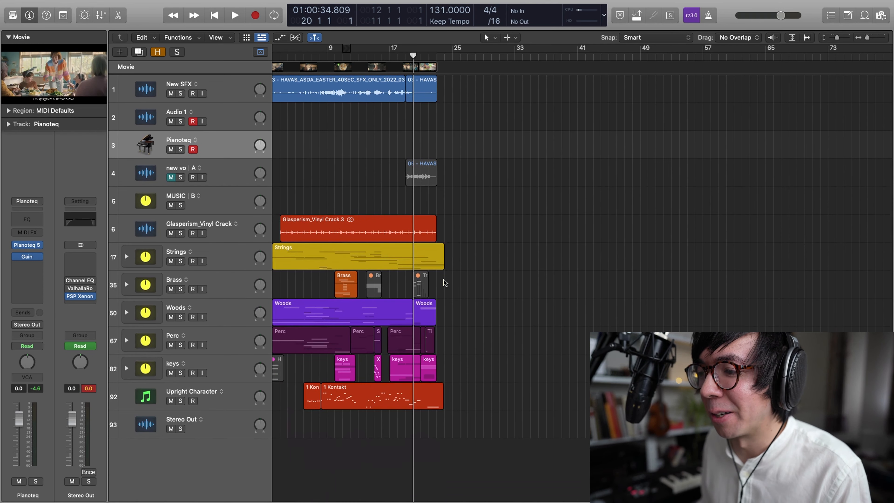
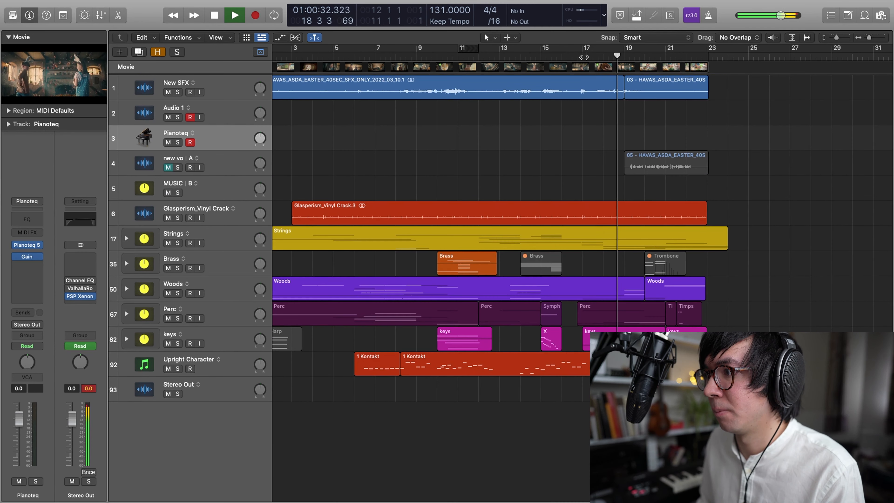
# Stop the full playback, solo the Strings stack to listen to it from about bar 17, and unsolo it.
pyautogui.press('space')
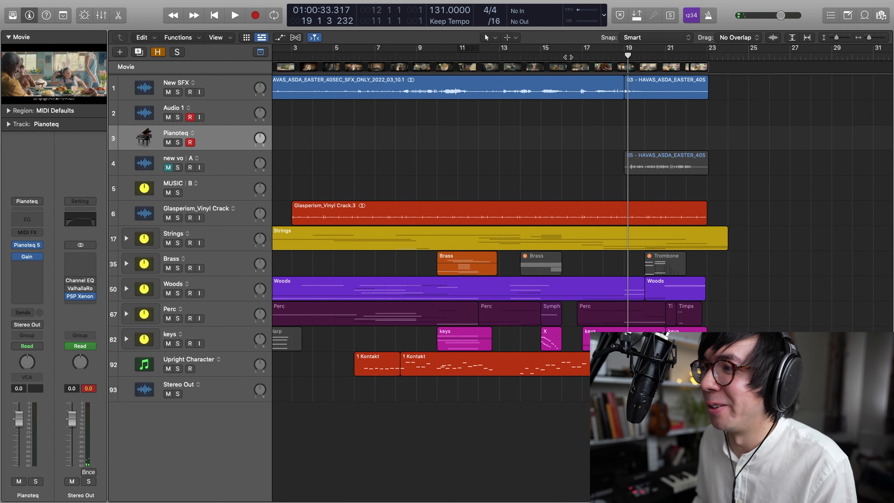
pyautogui.click(594, 57)
pyautogui.scroll(3, 580, 95)
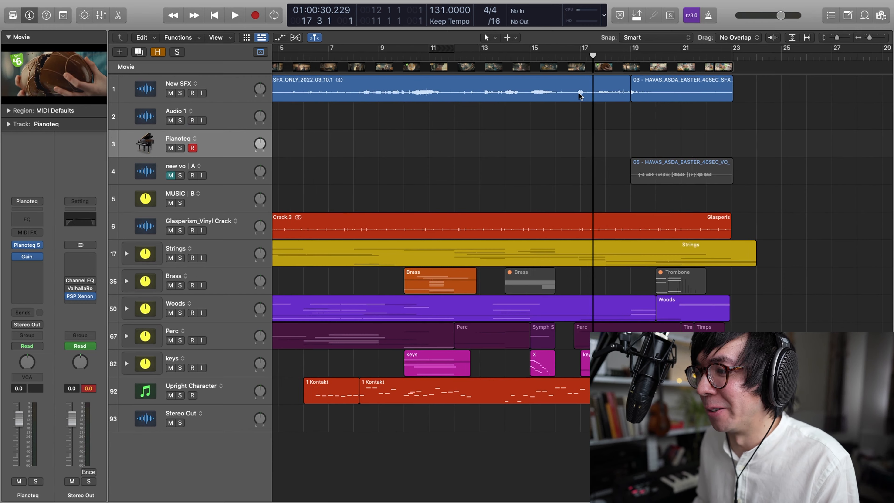
pyautogui.scroll(-2, 512, 219)
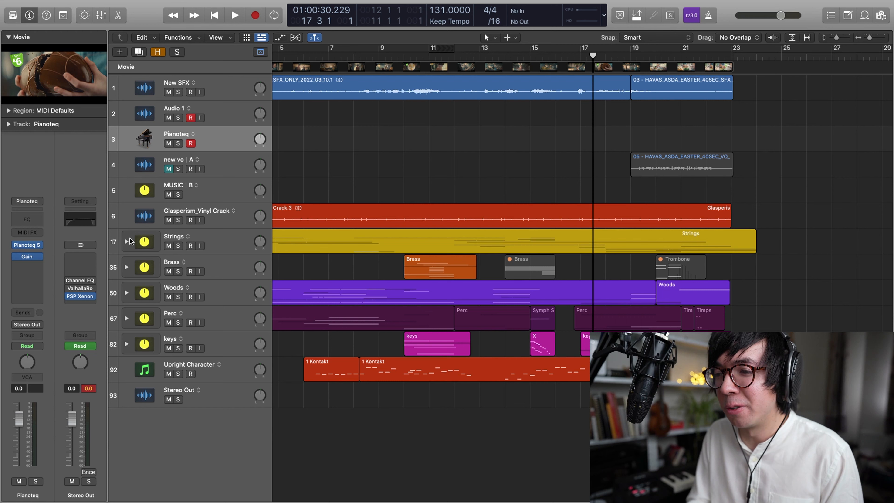
pyautogui.click(178, 246)
pyautogui.press('space')
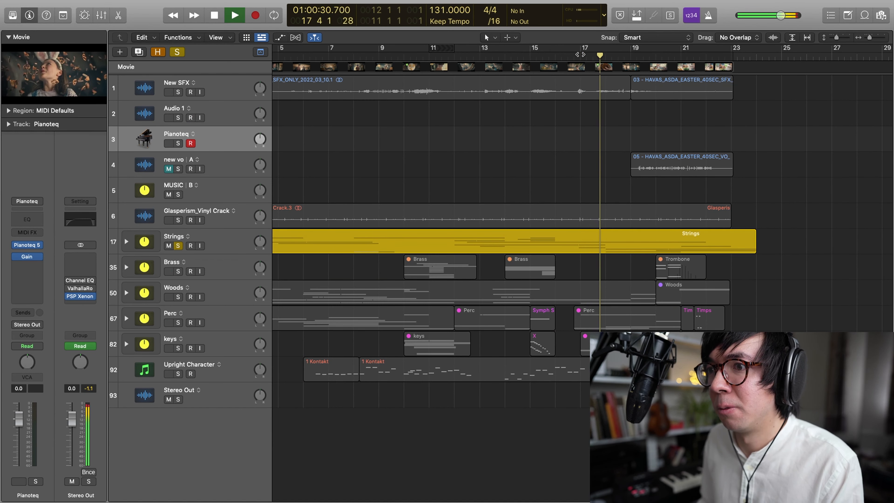
pyautogui.press('space')
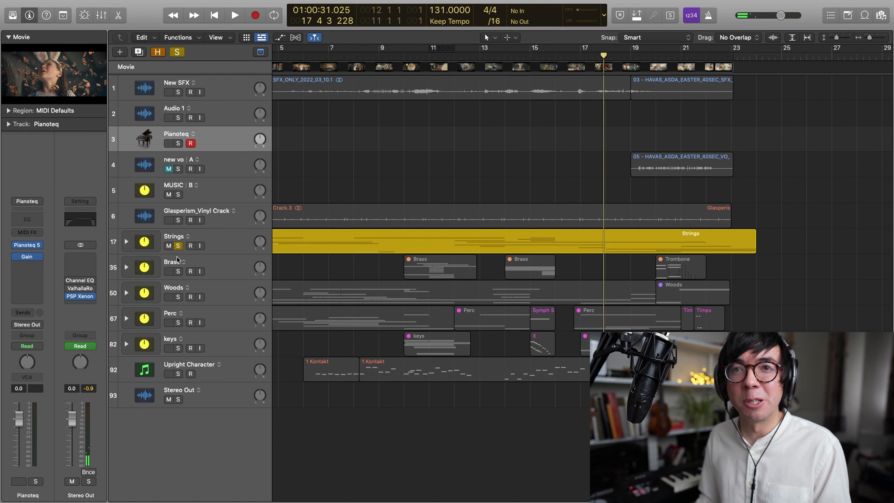
pyautogui.click(178, 246)
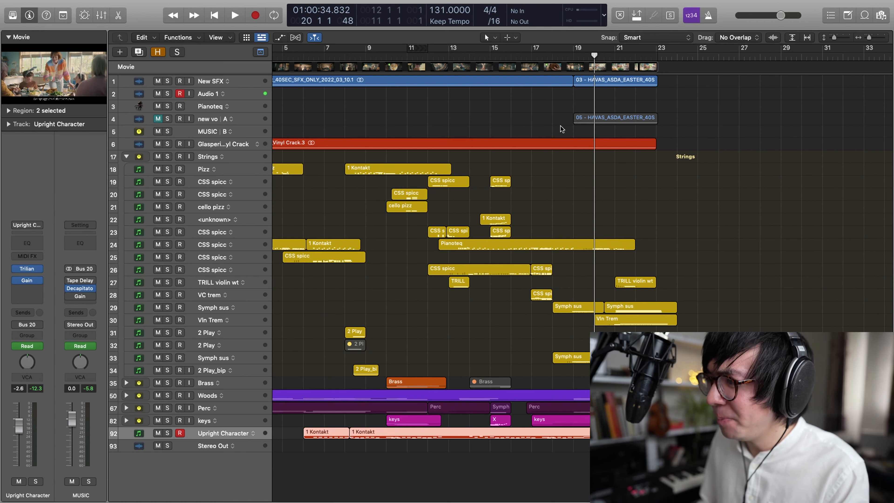
# Select the Pianoteq track for live playing and play back the ending from bar 19 to bar 20.
pyautogui.press('super+Down')
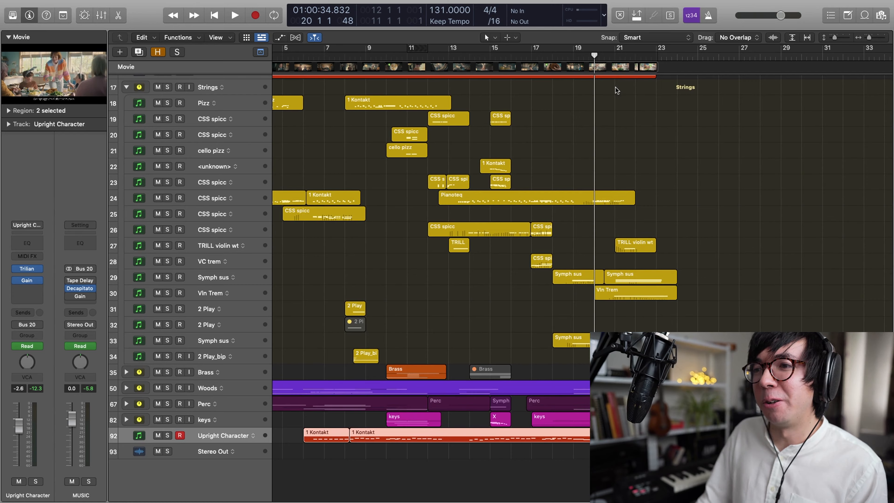
pyautogui.scroll(5, 286, 140)
pyautogui.click(241, 108)
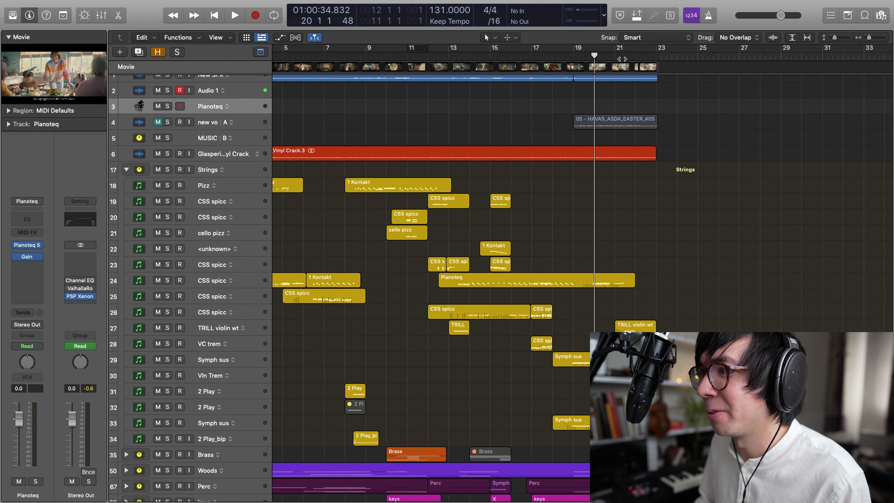
pyautogui.click(573, 58)
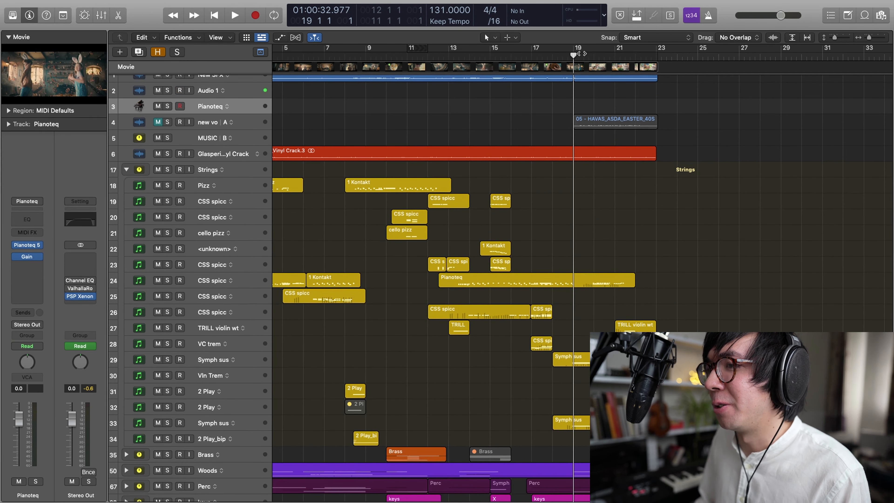
pyautogui.press('space')
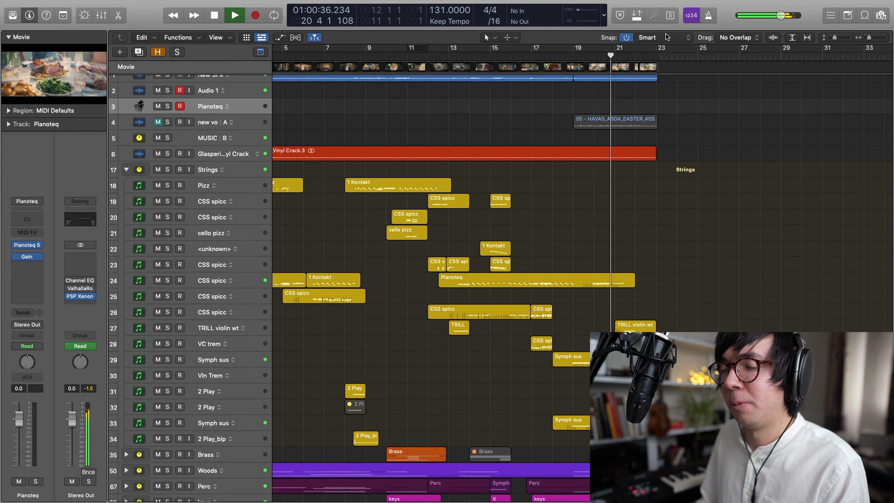
pyautogui.press('space')
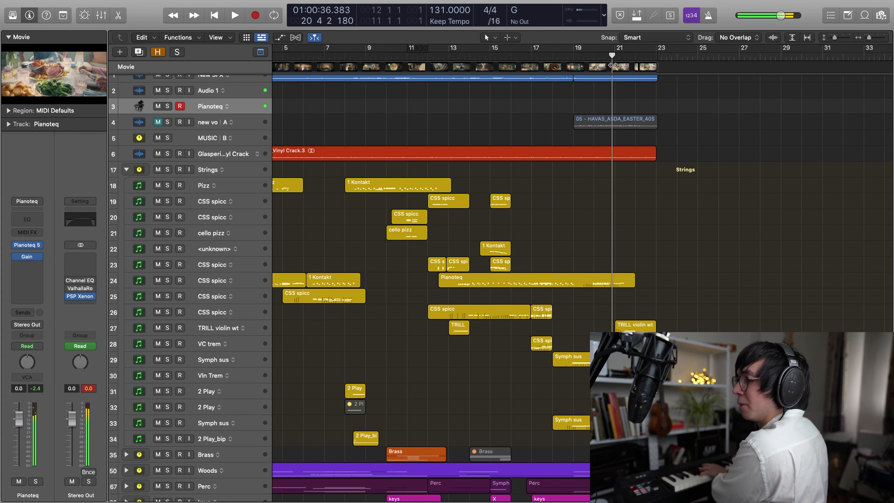
# Play back the ending from about bar 20, and return the playhead to the start of the project.
pyautogui.click(596, 55)
pyautogui.press('space')
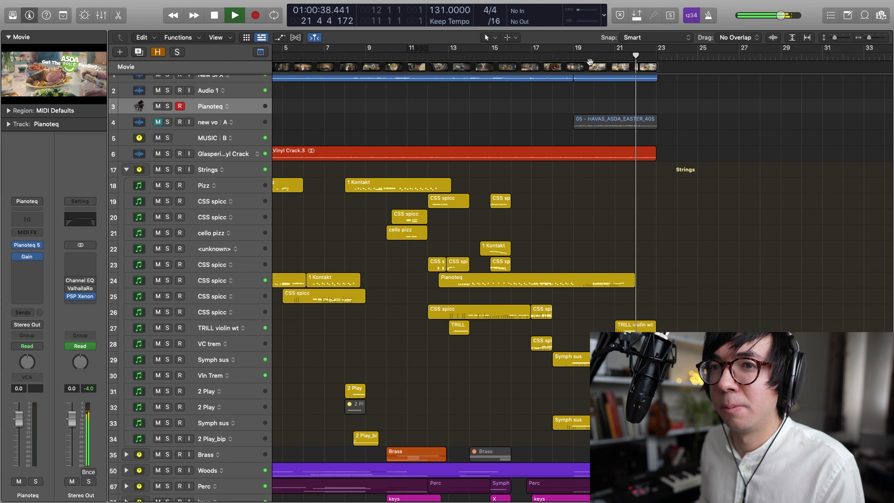
pyautogui.press('space')
pyautogui.click(218, 15)
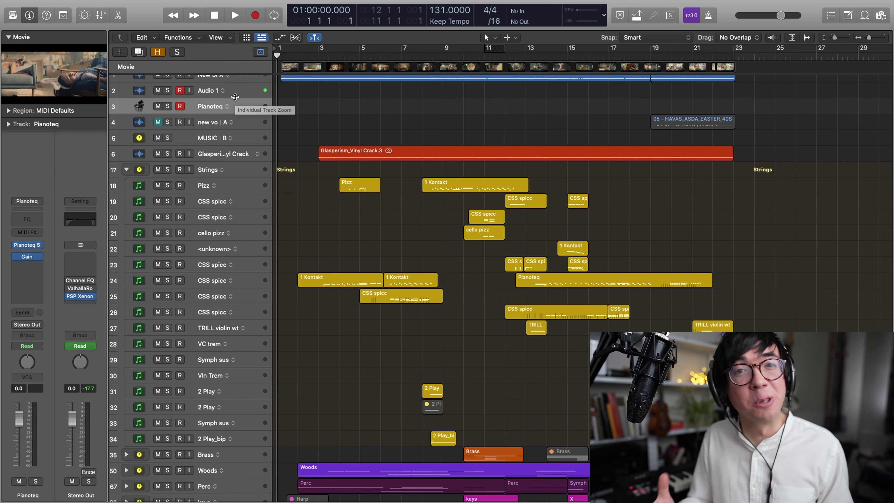
# Collapse the Strings stack to get an overview of all main stacks in the arrangement.
pyautogui.press('super+Up')
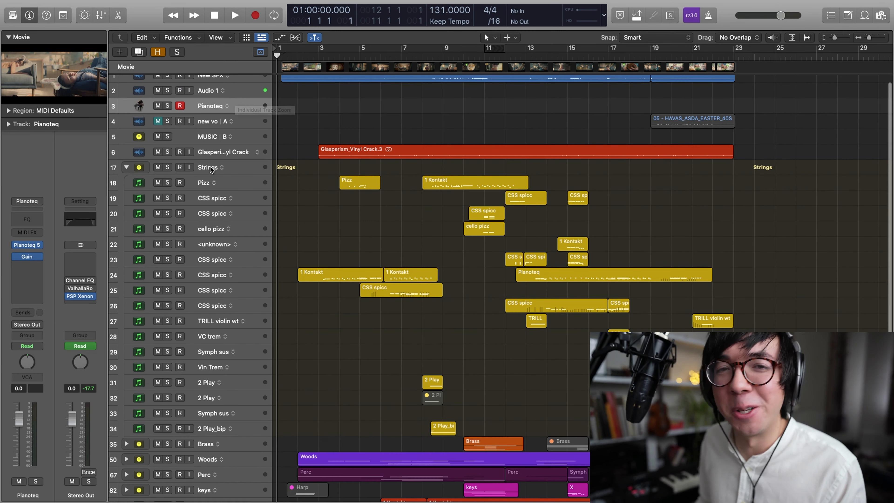
pyautogui.click(126, 167)
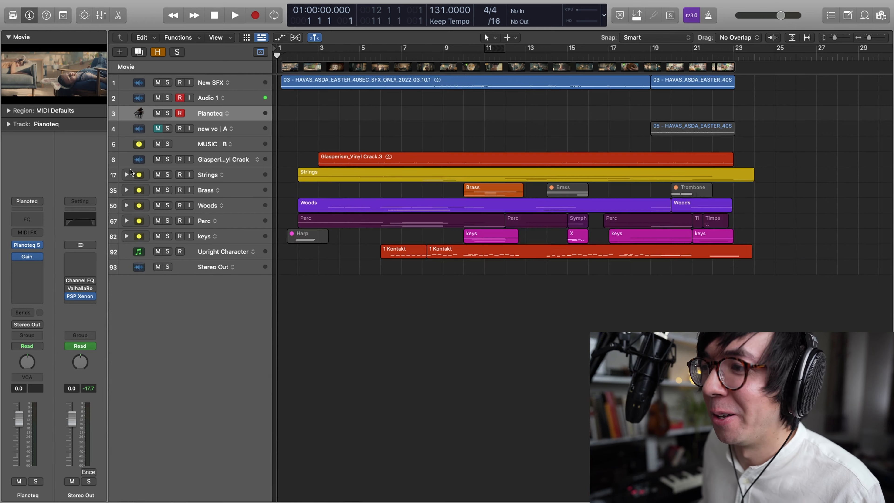
pyautogui.keyDown('ctrl'); pyautogui.keyDown('alt'); pyautogui.click(303, 195); pyautogui.keyUp('alt'); pyautogui.keyUp('ctrl')
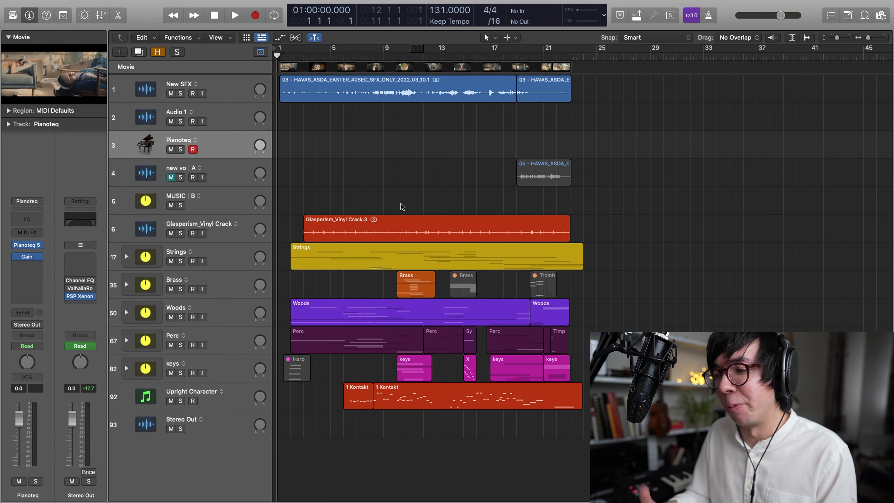
# Expand the Strings stack to look over its individual tracks, and collapse it again.
pyautogui.doubleClick(376, 262)
pyautogui.scroll(-3, 332, 238)
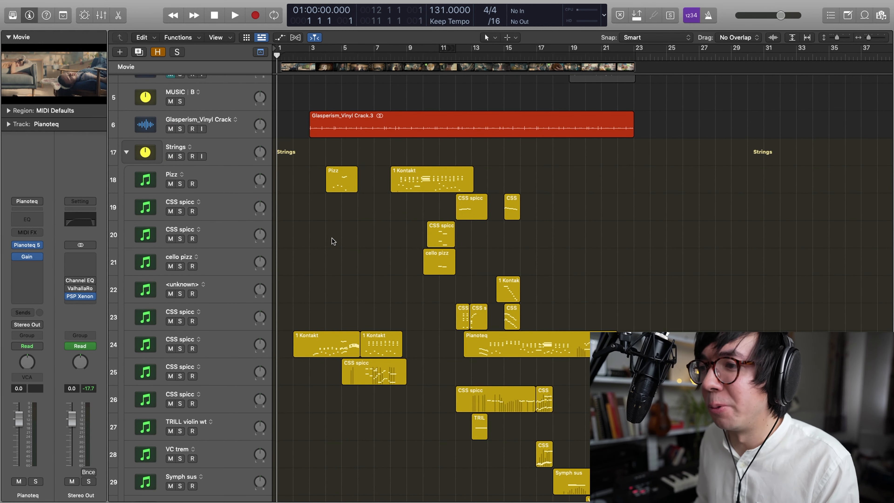
pyautogui.press('super+Up')
pyautogui.press('super+Up')
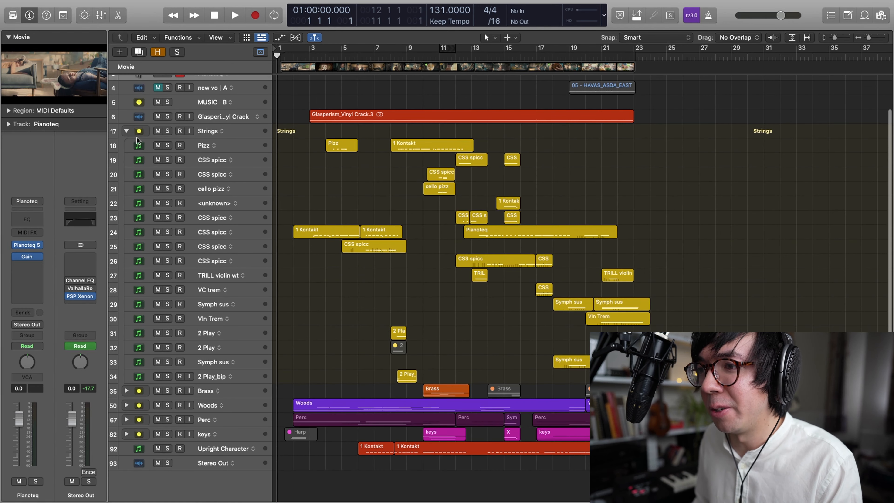
pyautogui.click(126, 131)
pyautogui.press('super+Down')
pyautogui.press('super+Down')
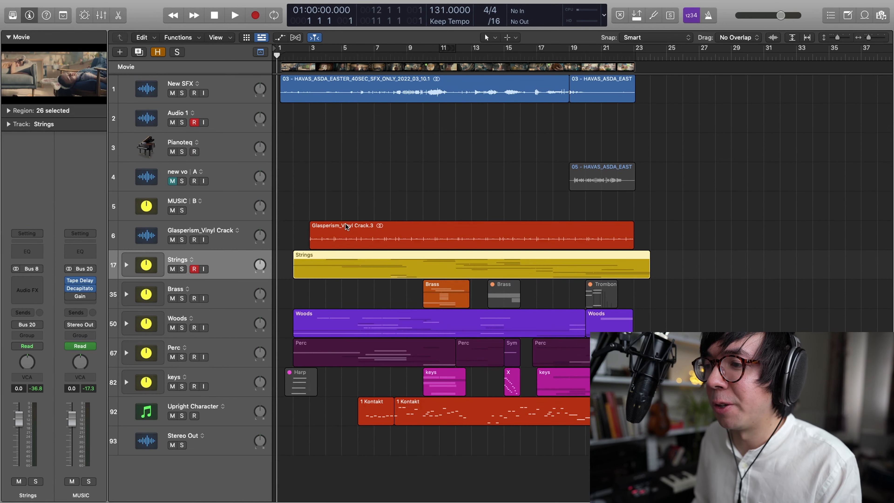
# Expand the Strings stack, solo its CSS spicc track 24, and play it back from bar 3 to about bar 7.
pyautogui.click(310, 56)
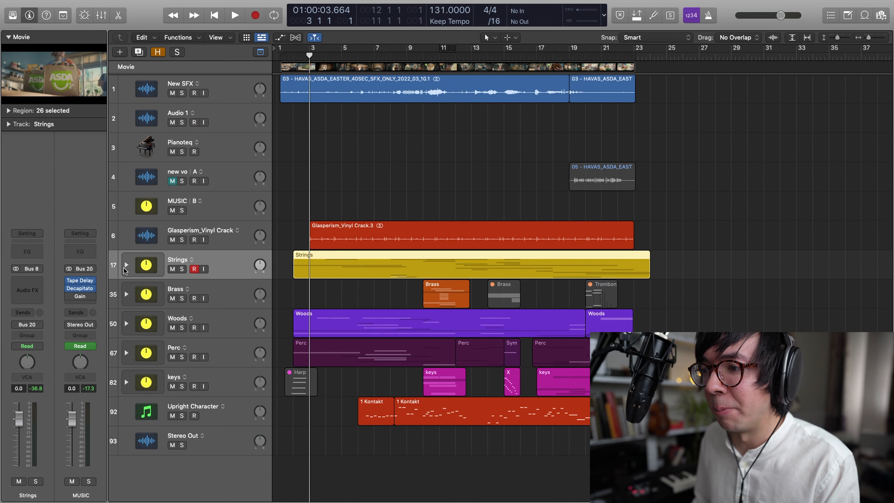
pyautogui.click(126, 264)
pyautogui.press('super+Up')
pyautogui.click(229, 401)
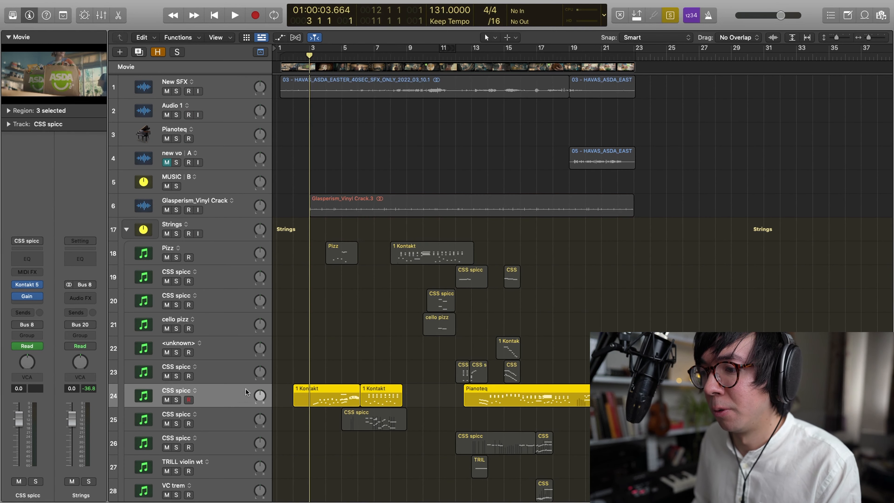
pyautogui.press('space')
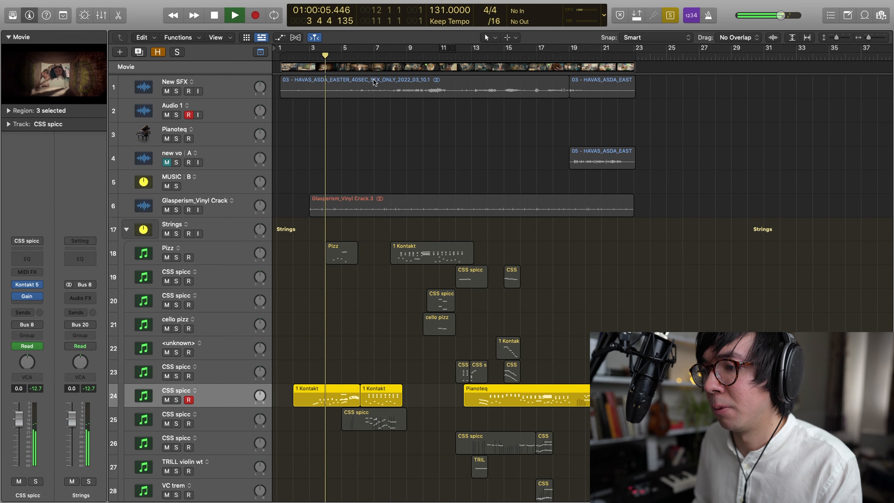
pyautogui.click(355, 58)
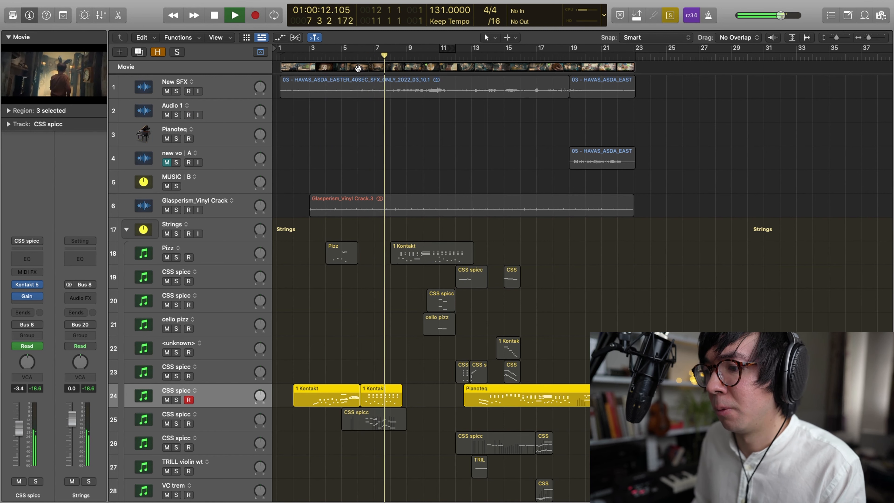
pyautogui.press('space')
# Examine and close the MUSIC track's Tape Delay, and play back the Glasperism_Vinyl Crack region in solo from about bar 3.
pyautogui.moveTo(21, 288)
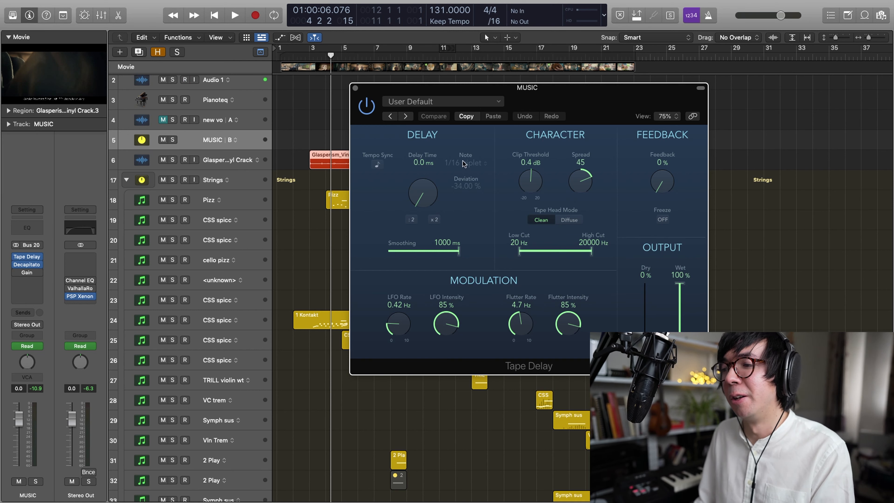
pyautogui.click(355, 87)
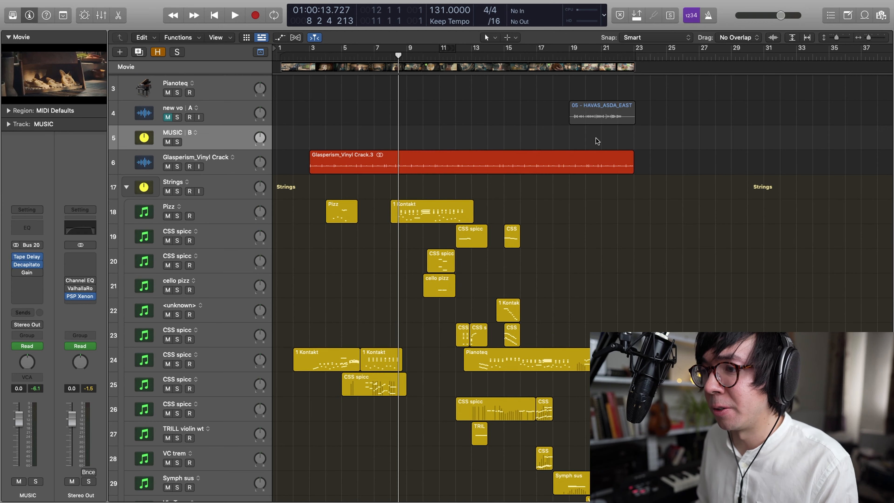
pyautogui.click(499, 159)
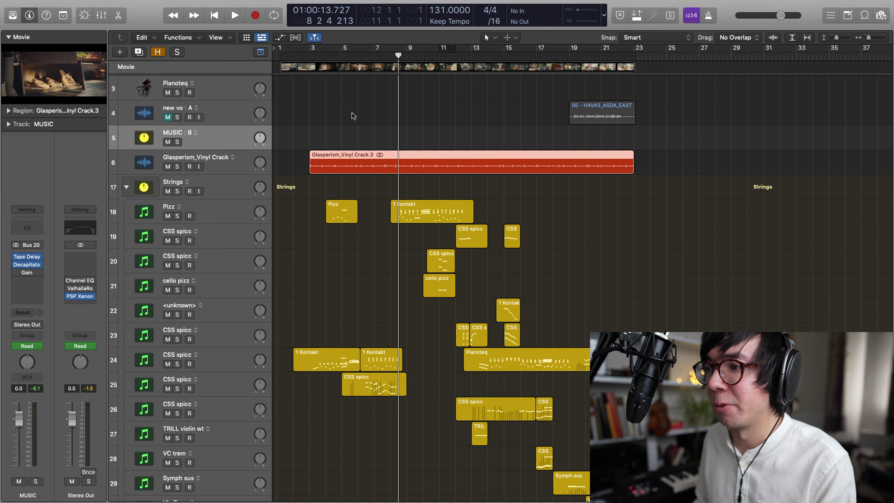
pyautogui.hotkey('ctrl', 's')
pyautogui.hotkey('shift', 'space')
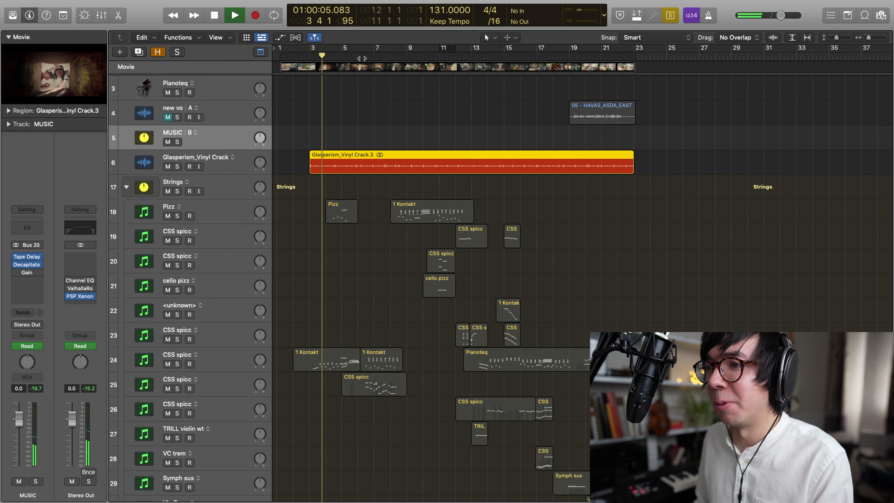
pyautogui.press('space')
pyautogui.hotkey('ctrl', 's')
# Close the MUSIC track's Decapitator plug-in, and play back the full arrangement from about bar 3 to bar 5.
pyautogui.press('super+Up')
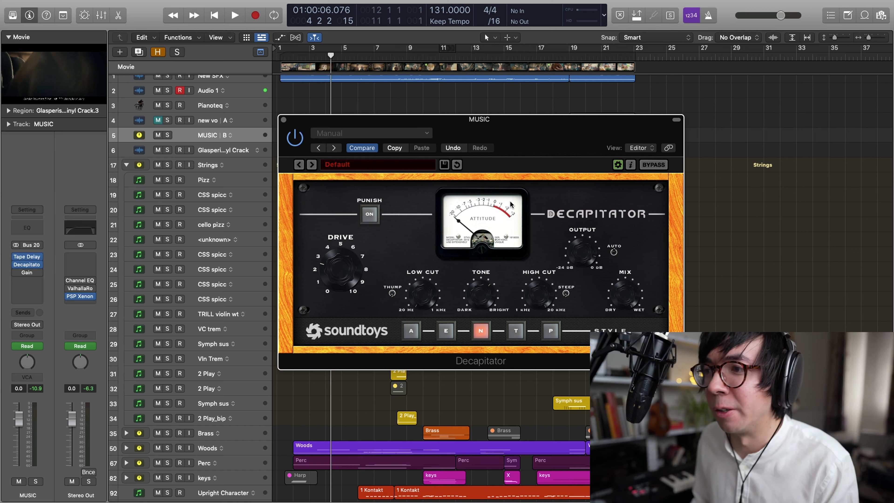
pyautogui.click(284, 120)
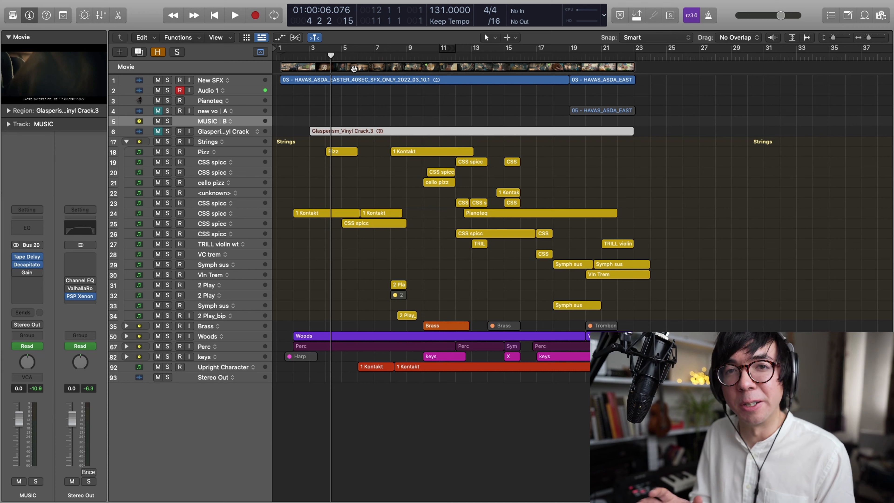
pyautogui.press('super+Down')
pyautogui.click(317, 56)
pyautogui.press('space')
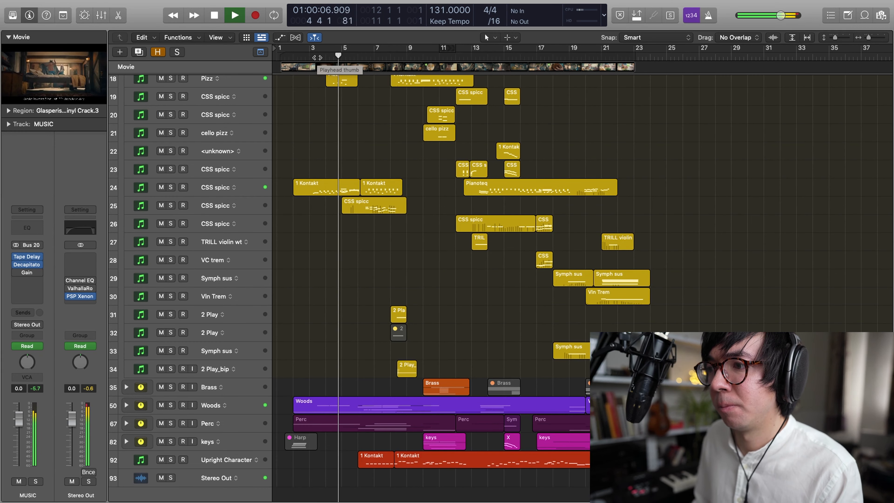
pyautogui.press('space')
# Expand the Woods stack, examine the Kontakt patch on its Woods track 61, and close the instrument window.
pyautogui.press('super+Down')
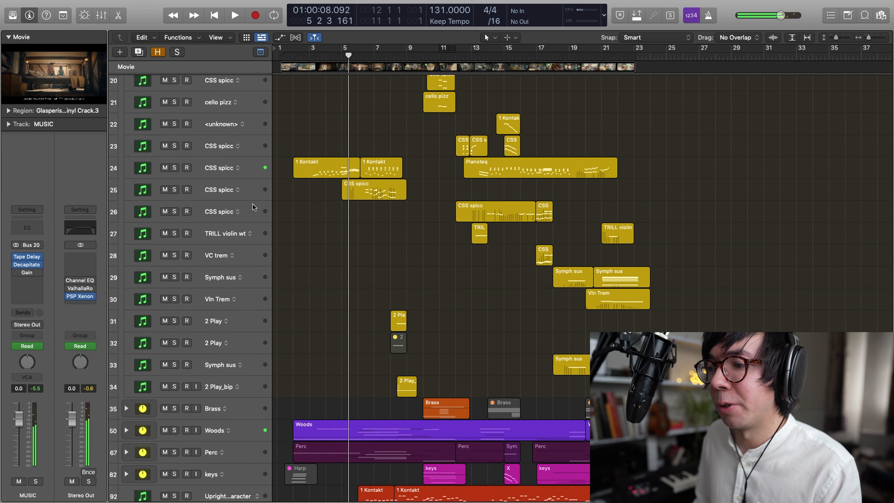
pyautogui.click(220, 357)
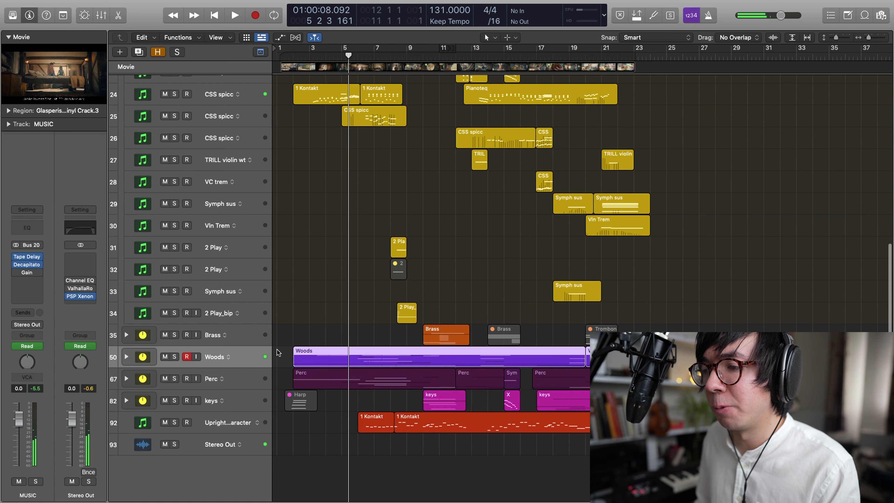
pyautogui.click(444, 358)
pyautogui.press('super+Down')
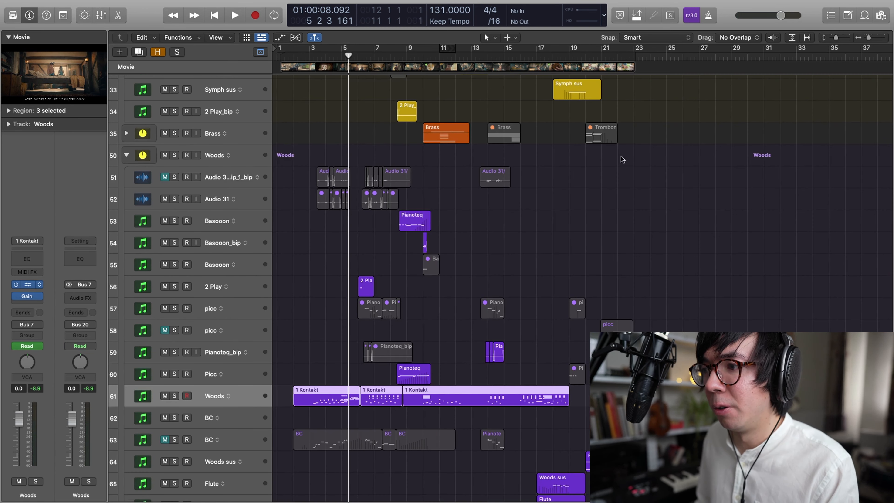
pyautogui.moveTo(634, 126); pyautogui.dragTo(566, 65)
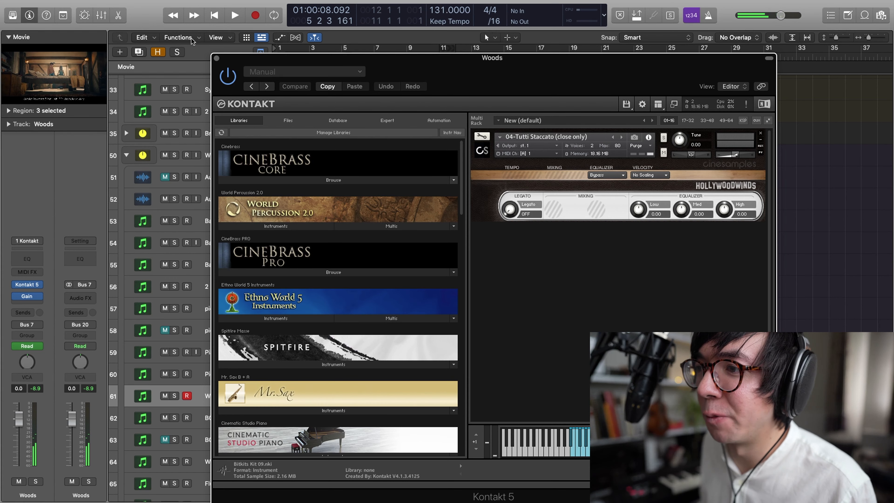
pyautogui.click(216, 57)
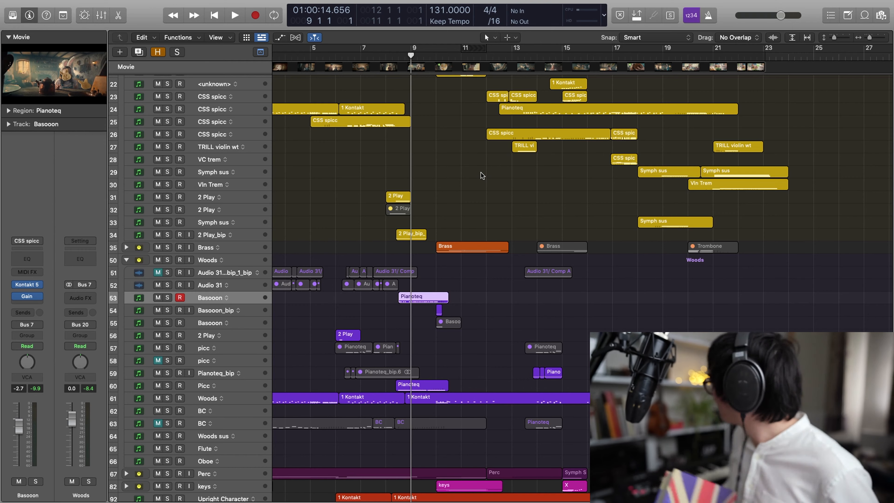
# Play back the full mix from about bar 8 to bar 11 while viewing all string and woodwind tracks.
pyautogui.click(387, 53)
pyautogui.press('space')
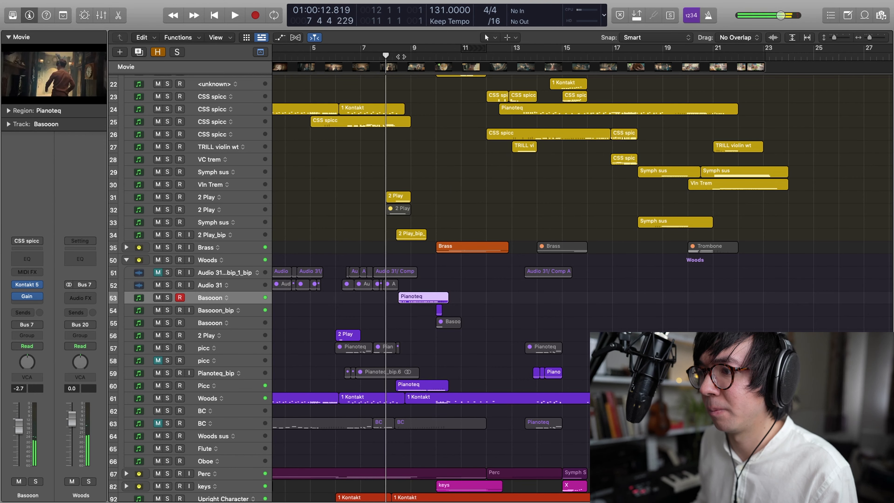
pyautogui.press('super+Up')
pyautogui.press('super+Up')
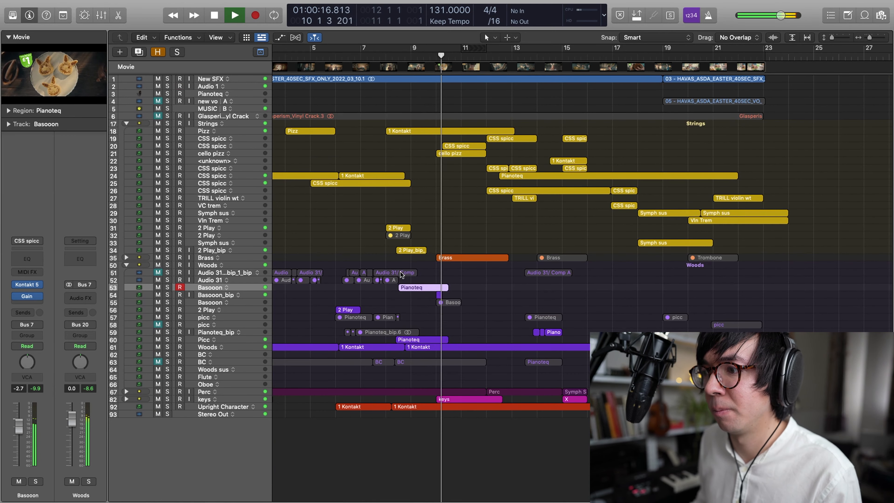
pyautogui.press('space')
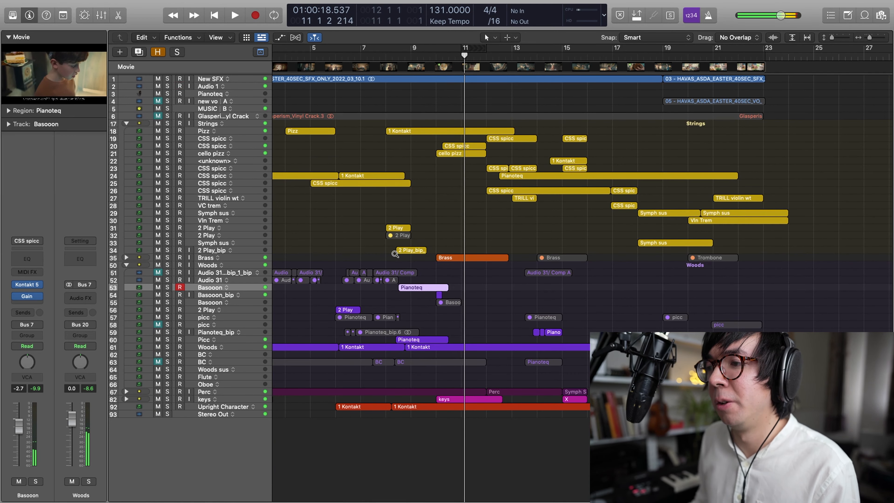
# Solo the Woods stack and play it back from about bar 8 to bar 10.
pyautogui.press('super+Down')
pyautogui.press('super+Down')
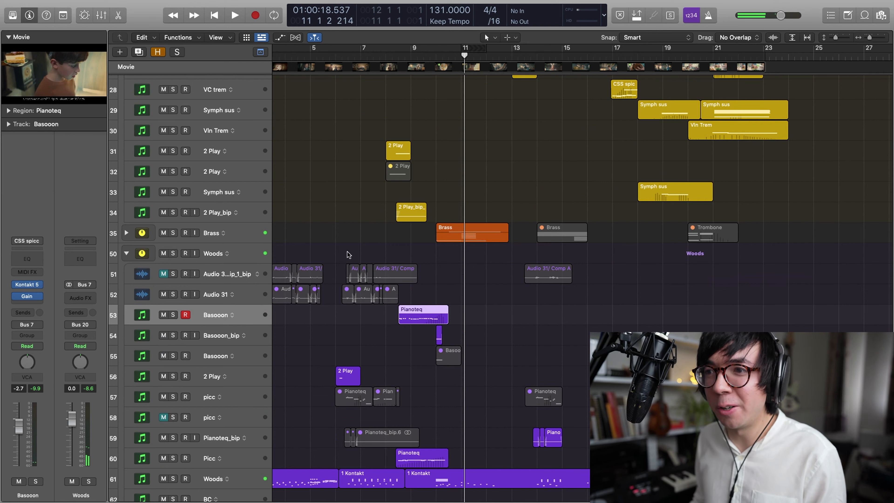
pyautogui.scroll(5, 344, 86)
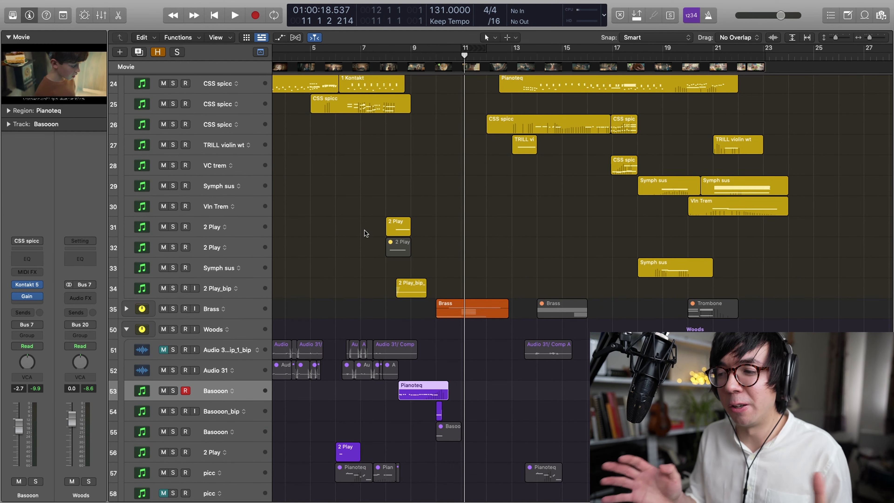
pyautogui.keyDown('ctrl'); pyautogui.keyDown('alt'); pyautogui.click(527, 258); pyautogui.keyUp('alt'); pyautogui.keyUp('ctrl')
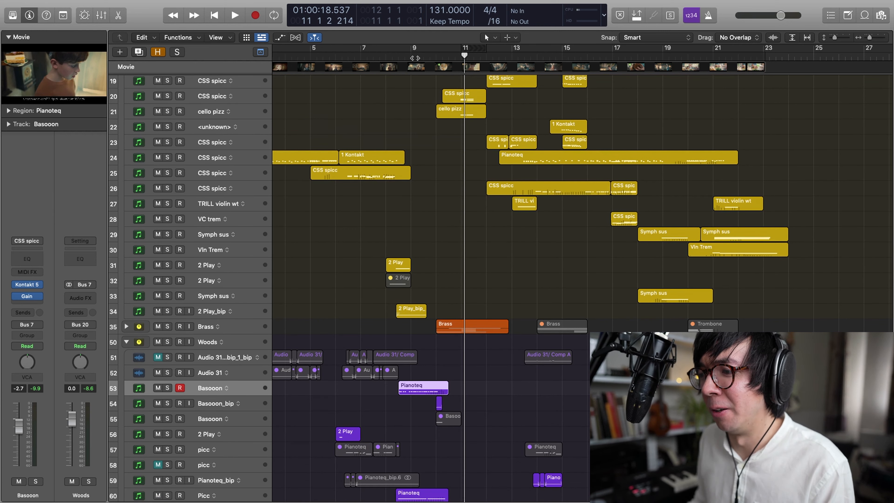
pyautogui.keyDown('ctrl'); pyautogui.keyDown('alt'); pyautogui.click(429, 280); pyautogui.keyUp('alt'); pyautogui.keyUp('ctrl')
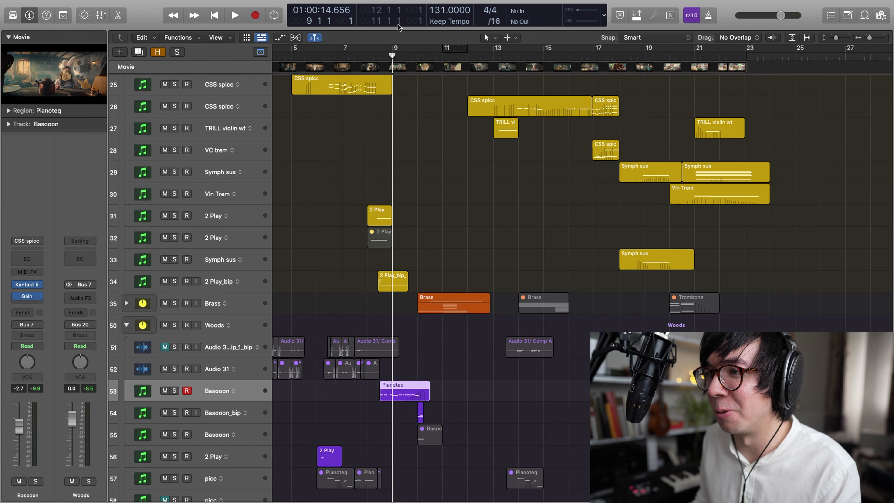
pyautogui.keyDown('ctrl'); pyautogui.keyDown('alt'); pyautogui.click(279, 350); pyautogui.keyUp('alt'); pyautogui.keyUp('ctrl')
pyautogui.click(167, 352)
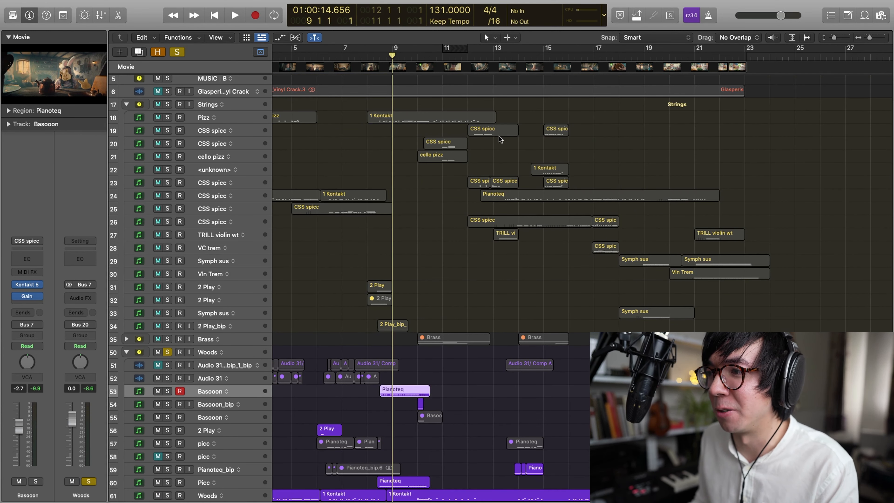
pyautogui.press('space')
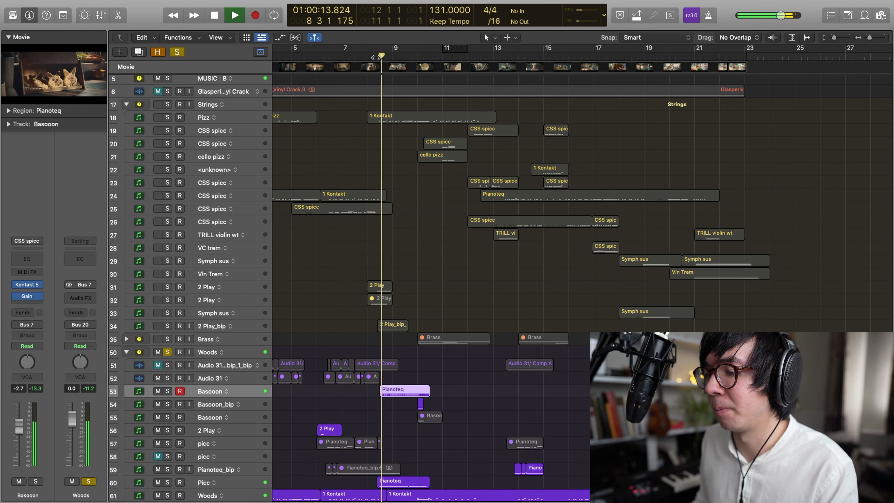
pyautogui.scroll(-3, 369, 162)
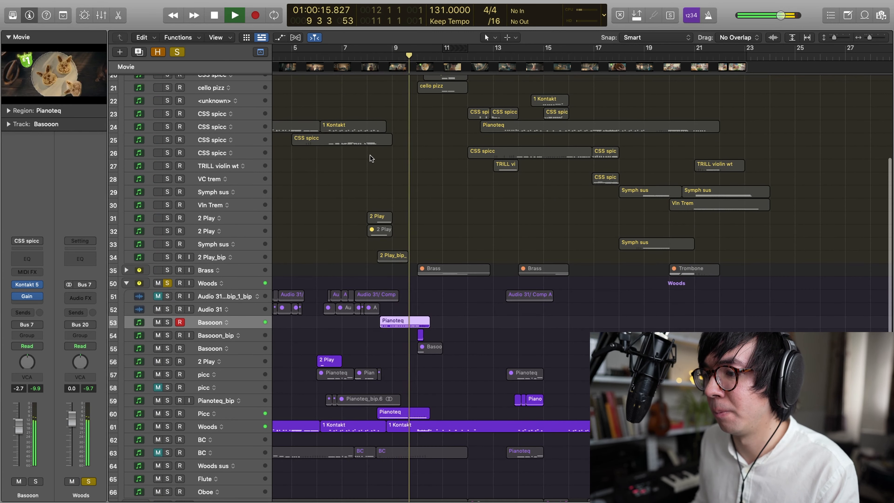
pyautogui.press('space')
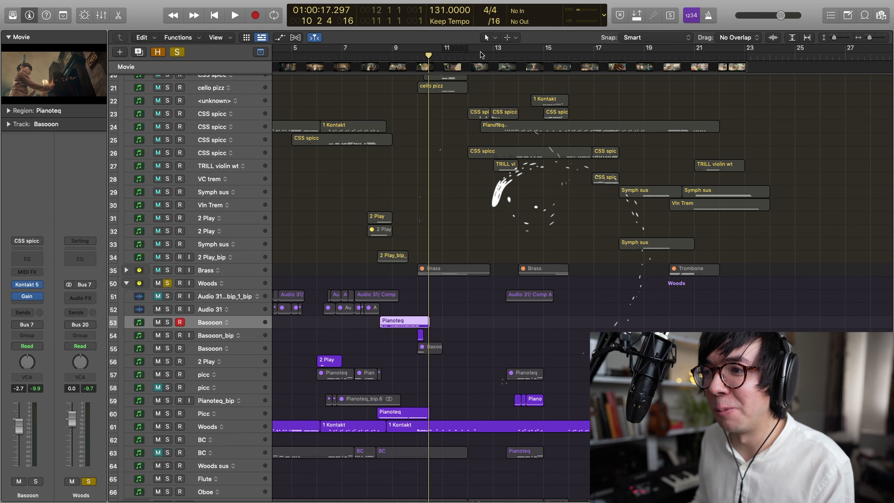
# Turn off the solo on the Woods stack so all tracks are audible.
pyautogui.scroll(2, 500, 98)
pyautogui.scroll(5, 165, 111)
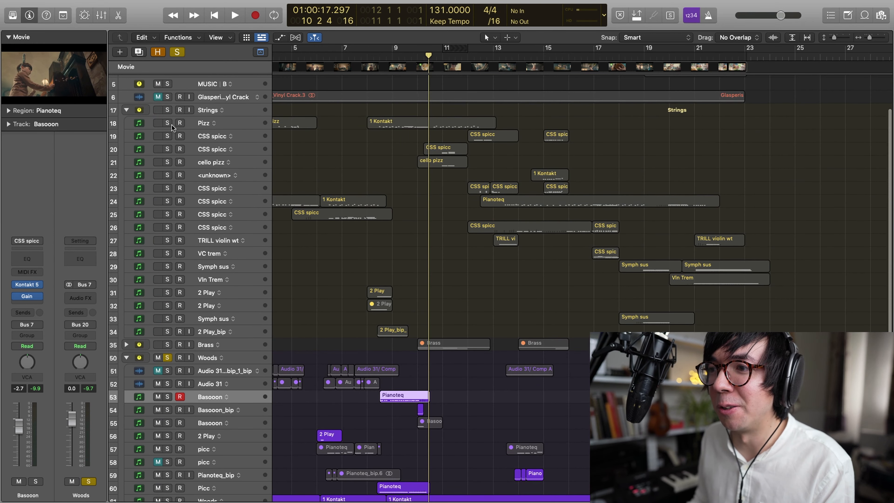
pyautogui.click(177, 52)
pyautogui.press('super+Down')
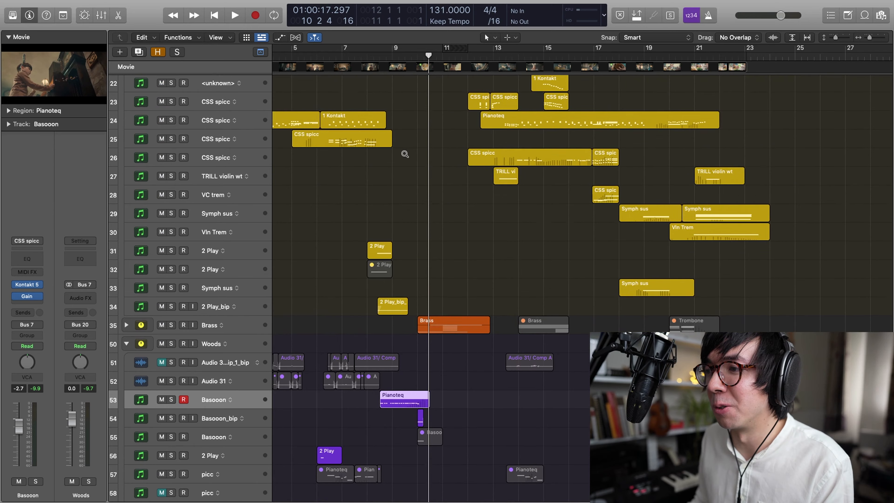
# Solo the Pizz track 18, play it back from bar 8 to about bar 10, and unsolo it.
pyautogui.hscroll(-4, 434, 213)
pyautogui.scroll(5, 526, 228)
pyautogui.click(458, 65)
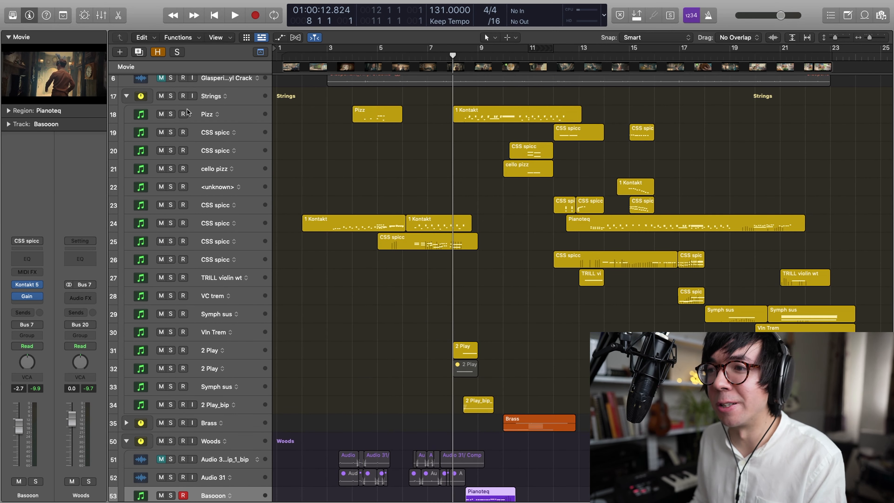
pyautogui.press('space')
pyautogui.click(171, 114)
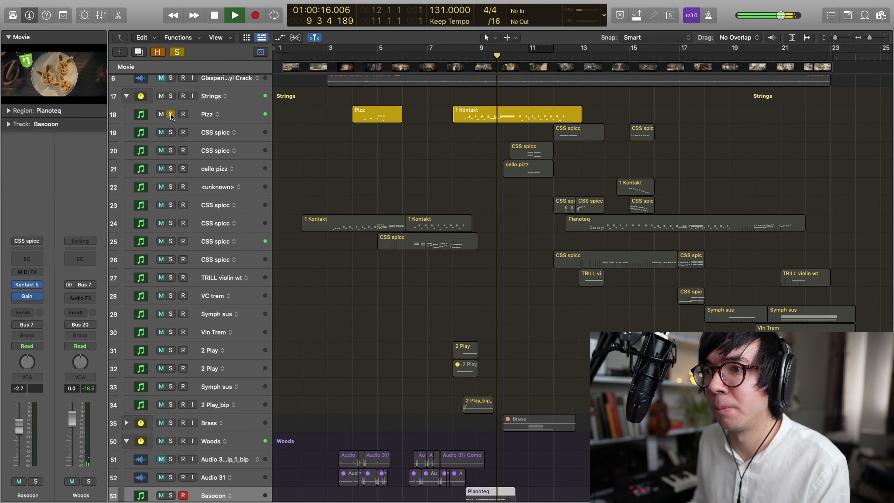
pyautogui.press('space')
pyautogui.click(170, 114)
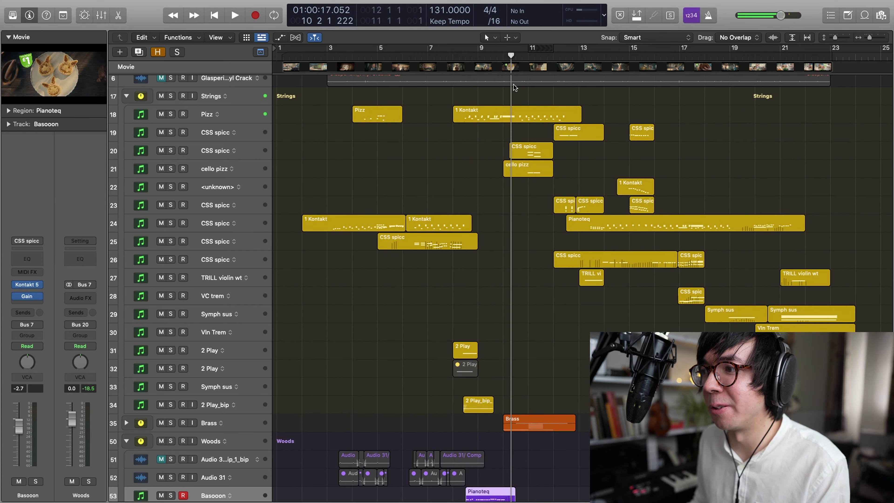
# Open the movie in a floating window, play the full mix against it from about bar 10 to bar 12, and close the window.
pyautogui.doubleClick(62, 88)
pyautogui.press('space')
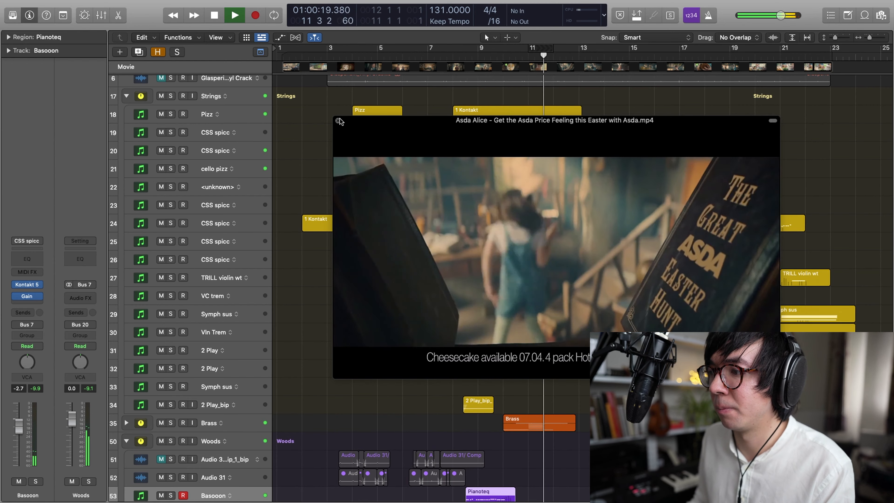
pyautogui.press('space')
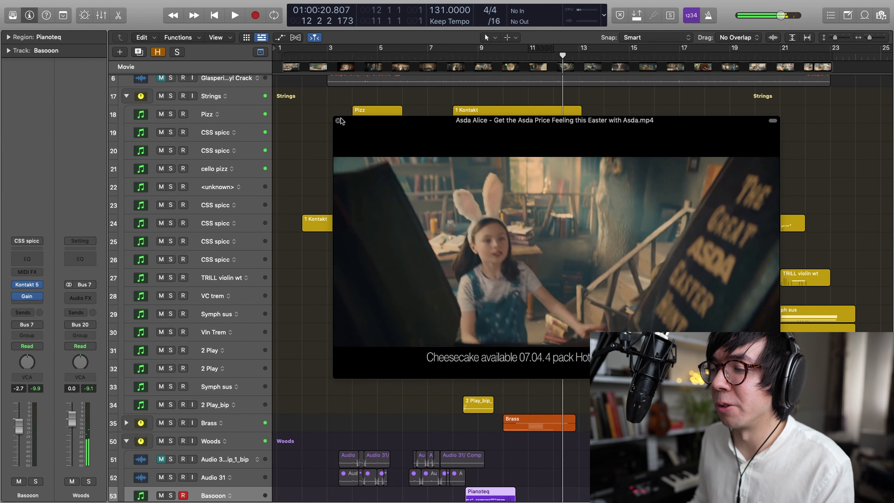
pyautogui.moveTo(379, 127); pyautogui.dragTo(305, 71)
pyautogui.click(263, 65)
pyautogui.scroll(-6, 423, 246)
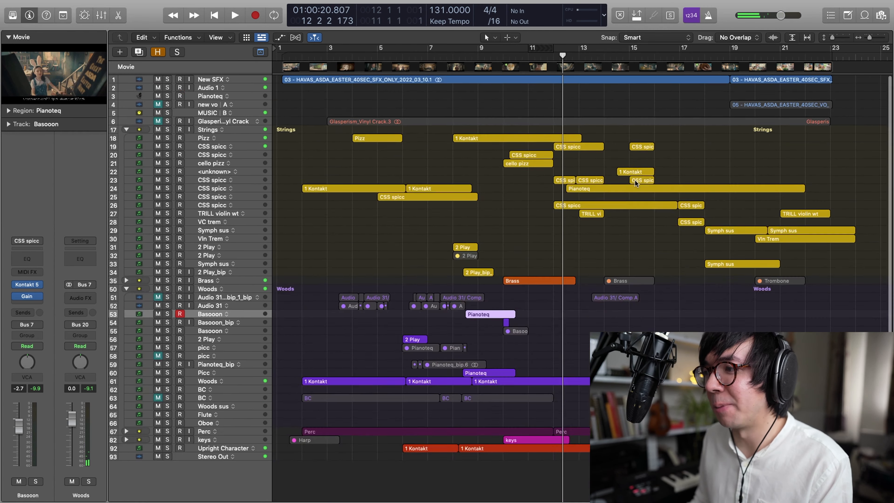
pyautogui.scroll(2, 626, 159)
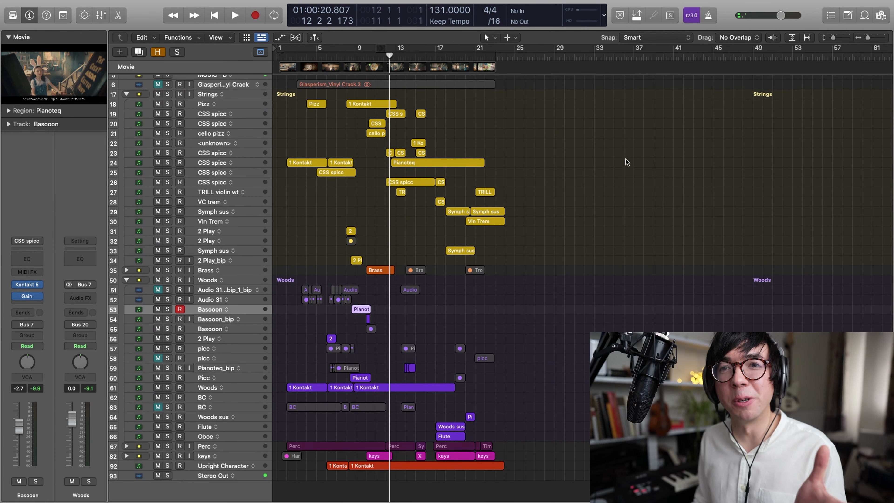
pyautogui.scroll(5, 483, 216)
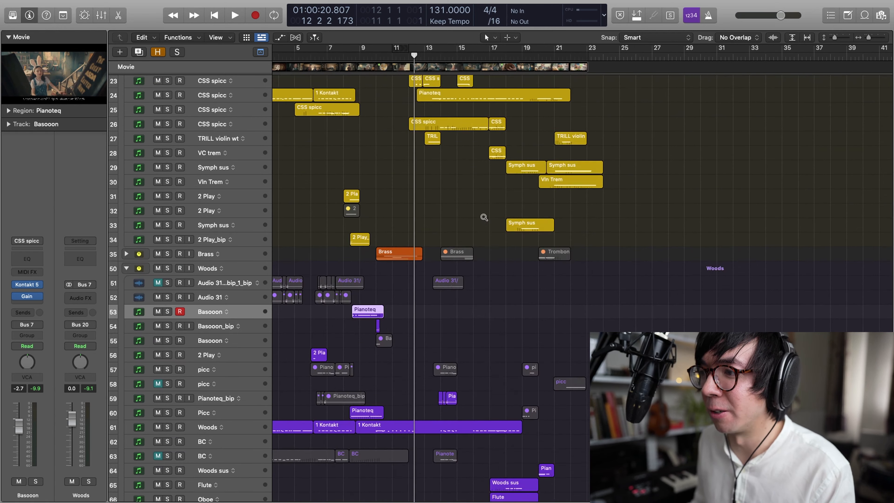
pyautogui.keyDown('ctrl'); pyautogui.keyDown('alt'); pyautogui.click(508, 284); pyautogui.keyUp('alt'); pyautogui.keyUp('ctrl')
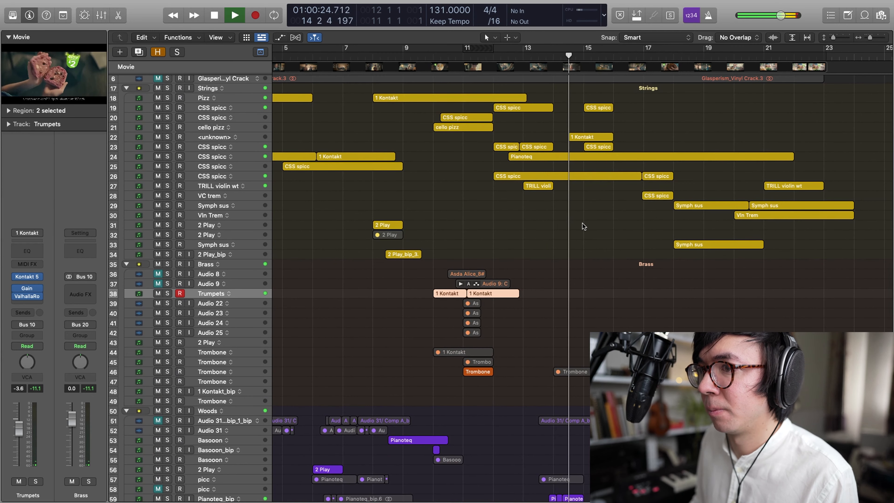
# Open the movie in a floating window and play the full mix against it from about bar 15 beat 4 to the end of bar 16.
pyautogui.press('space')
pyautogui.click(610, 56)
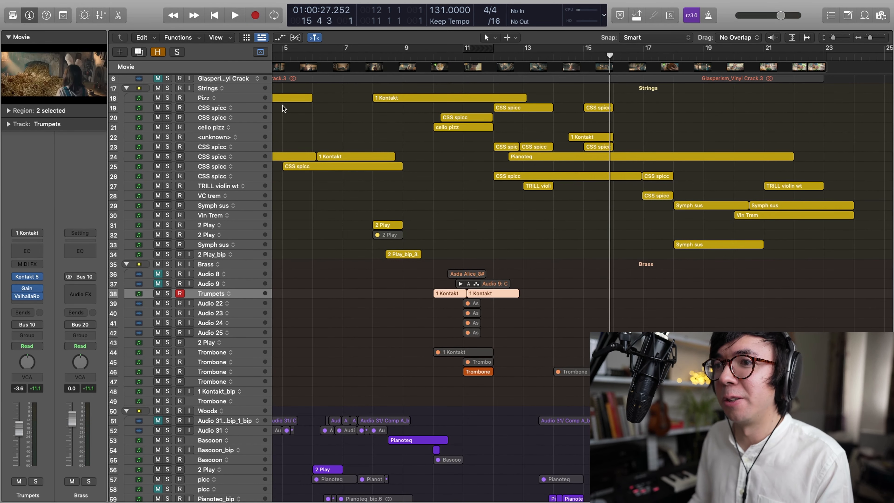
pyautogui.click(71, 40)
pyautogui.press('space')
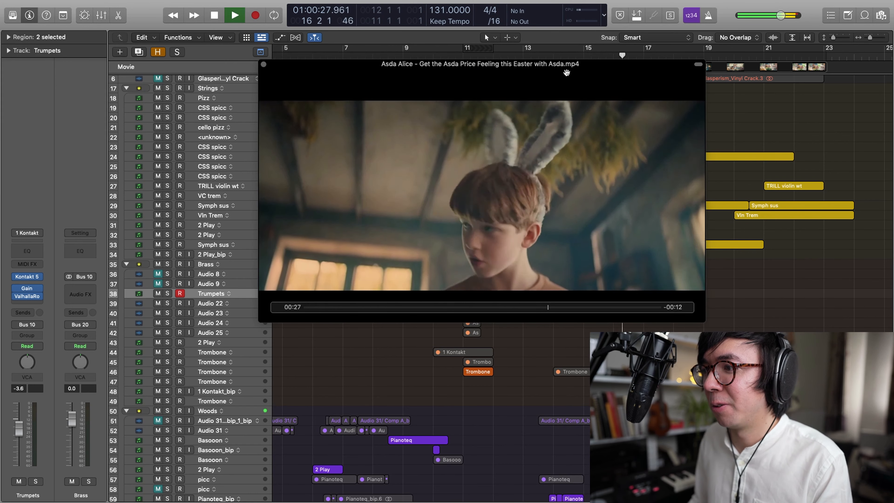
pyautogui.press('space')
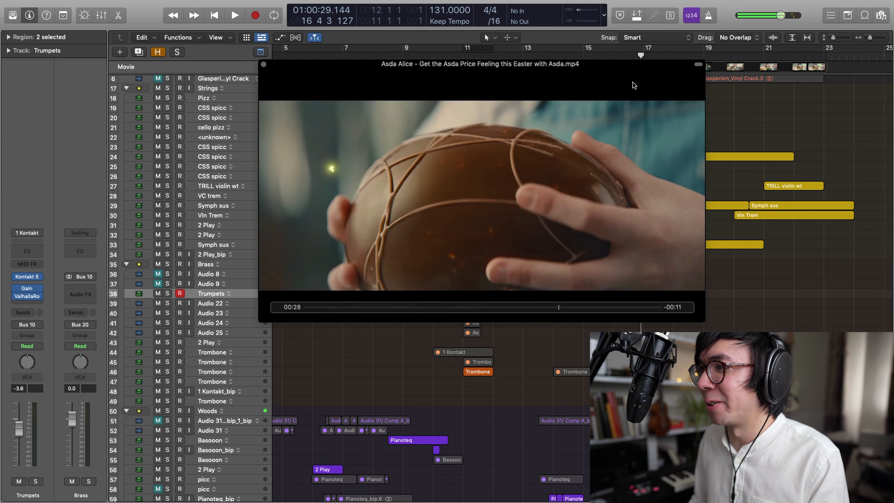
# Move the movie window below the ruler and replay the picture and music from about bar 15 into bar 16.
pyautogui.moveTo(634, 86); pyautogui.dragTo(635, 134)
pyautogui.click(603, 56)
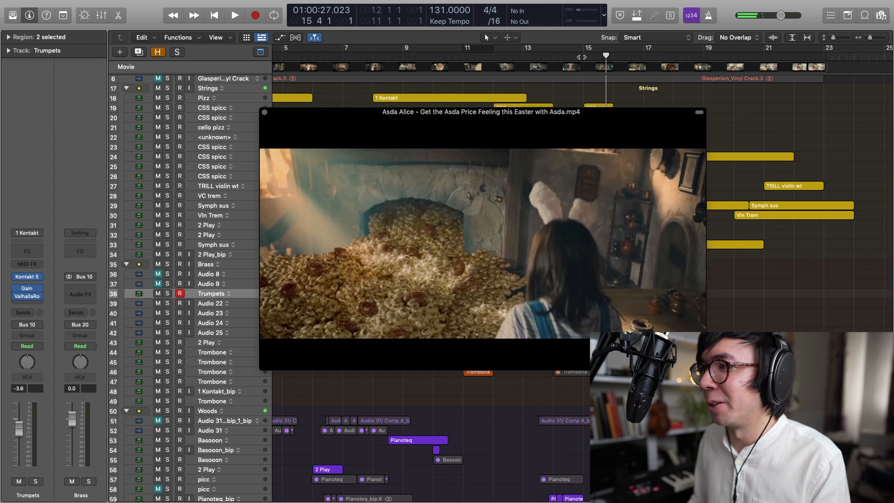
pyautogui.click(582, 57)
pyautogui.press('space')
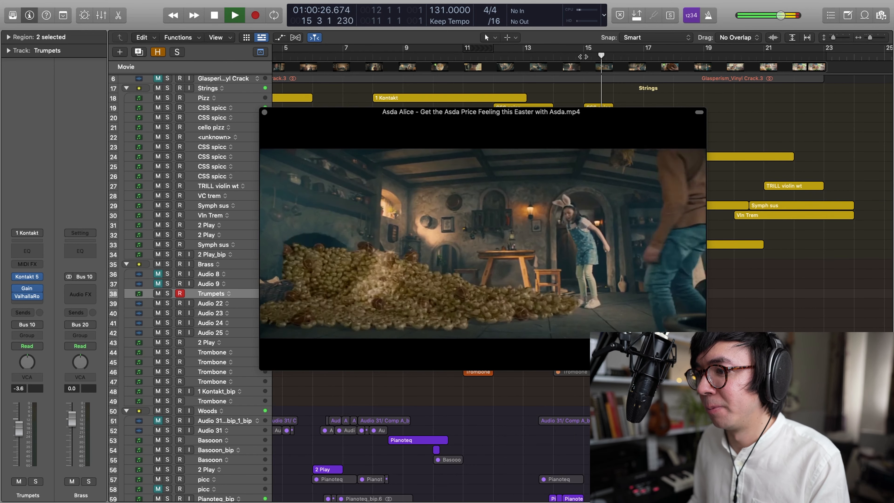
pyautogui.press('space')
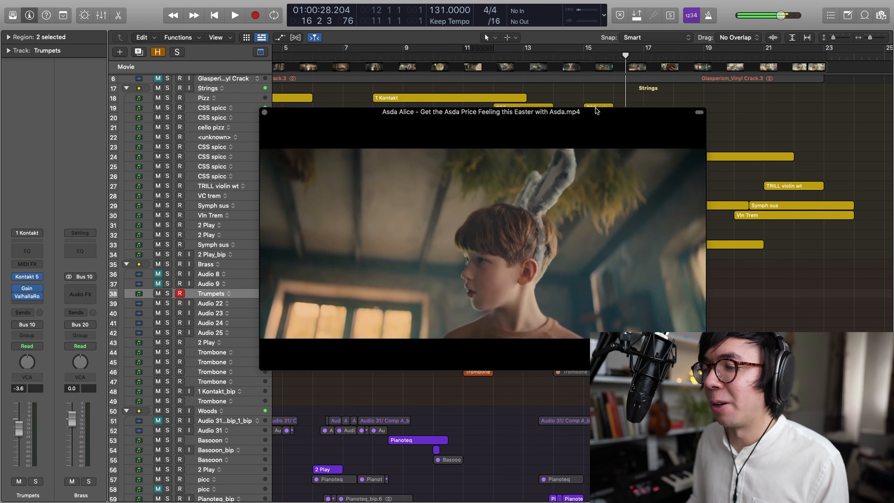
pyautogui.rightClick(182, 146)
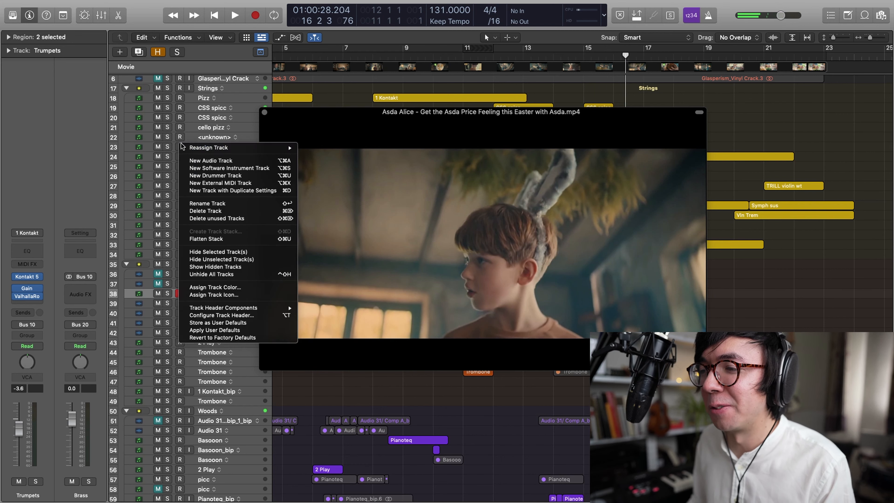
pyautogui.click(211, 160)
pyautogui.rightClick(294, 202)
pyautogui.click(599, 314)
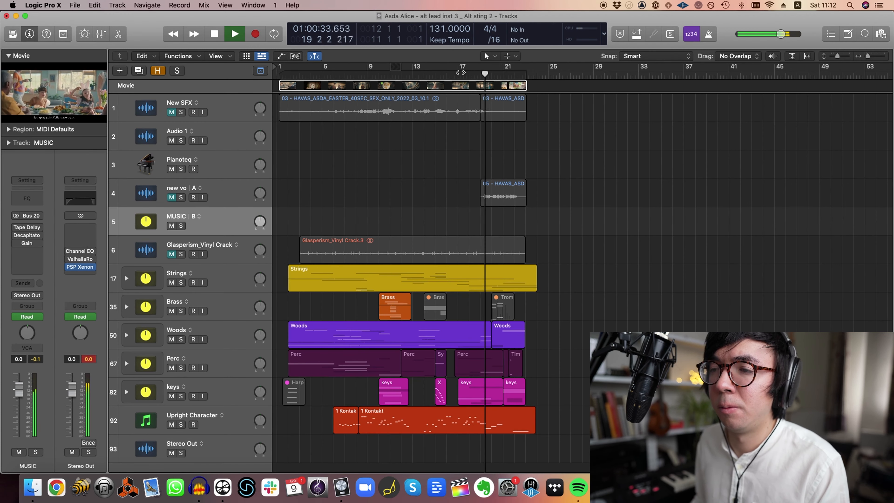
# Replay the ending of the full arrangement twice from about bar 19, running the second pass to bar 22.
pyautogui.press('space')
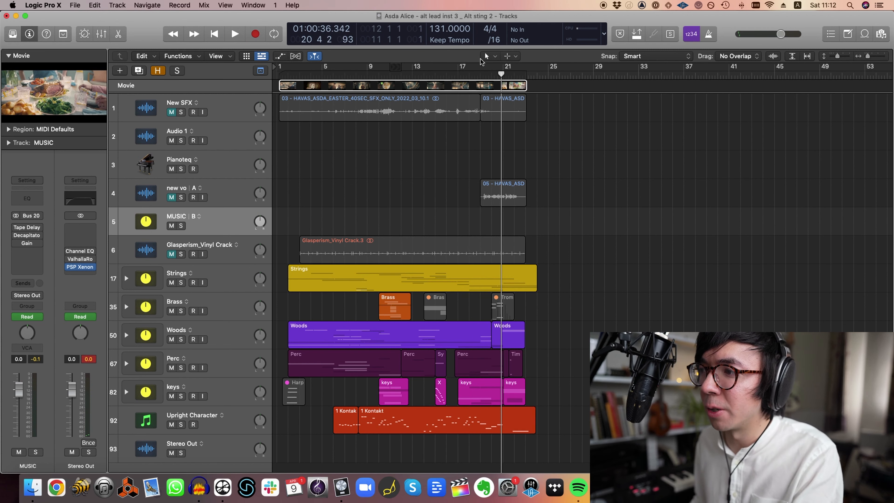
pyautogui.doubleClick(478, 72)
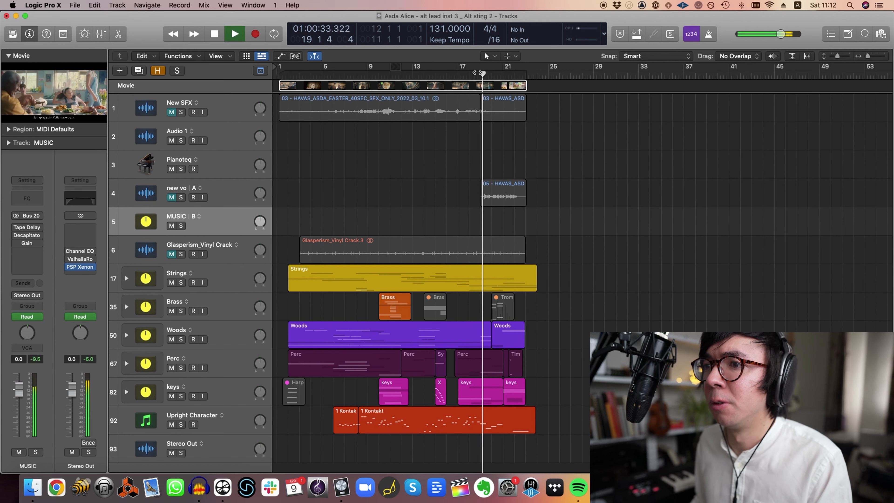
pyautogui.press('space')
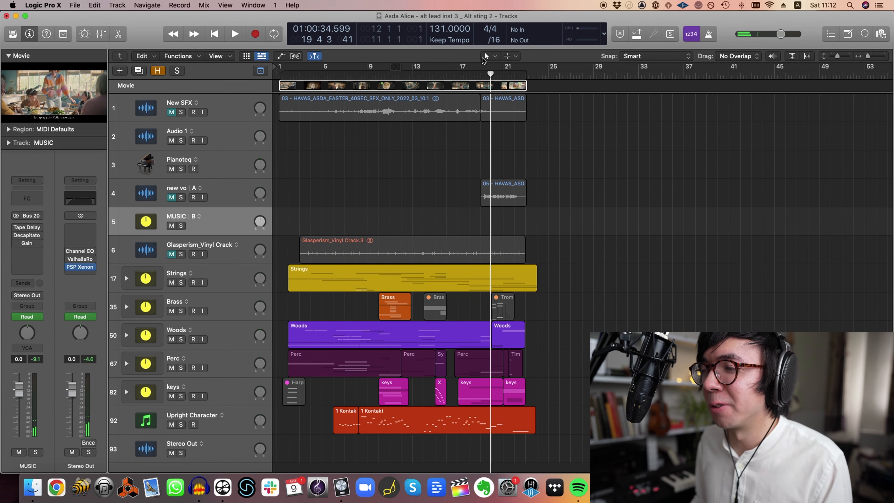
pyautogui.doubleClick(484, 75)
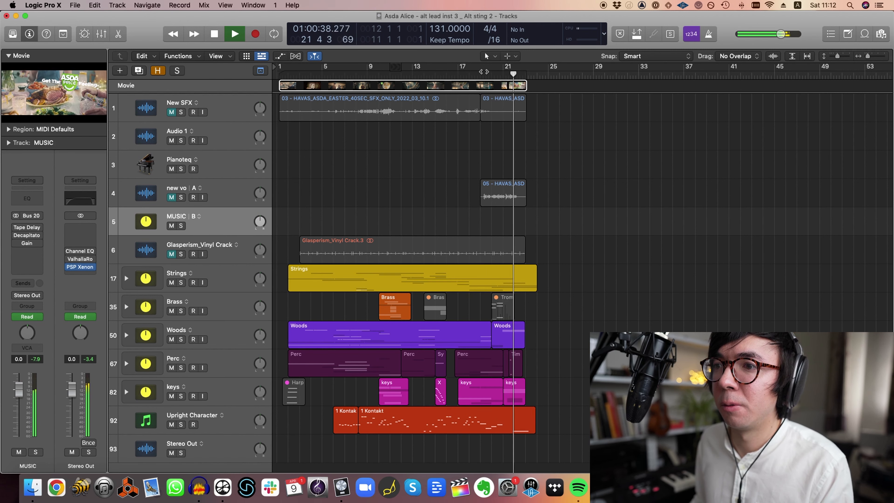
pyautogui.press('space')
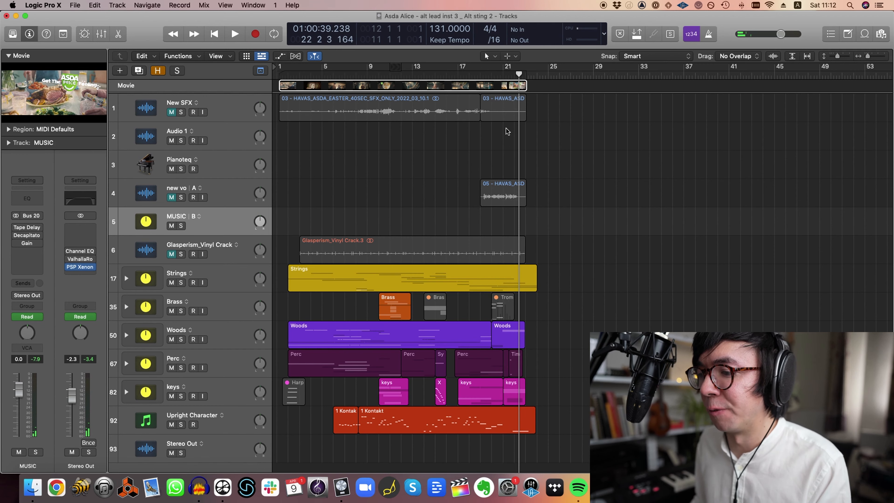
# Play back the soloed Strings stack from about bar 16 to bar 18.
pyautogui.keyDown('ctrl'); pyautogui.keyDown('alt'); pyautogui.click(511, 119); pyautogui.keyUp('alt'); pyautogui.keyUp('ctrl')
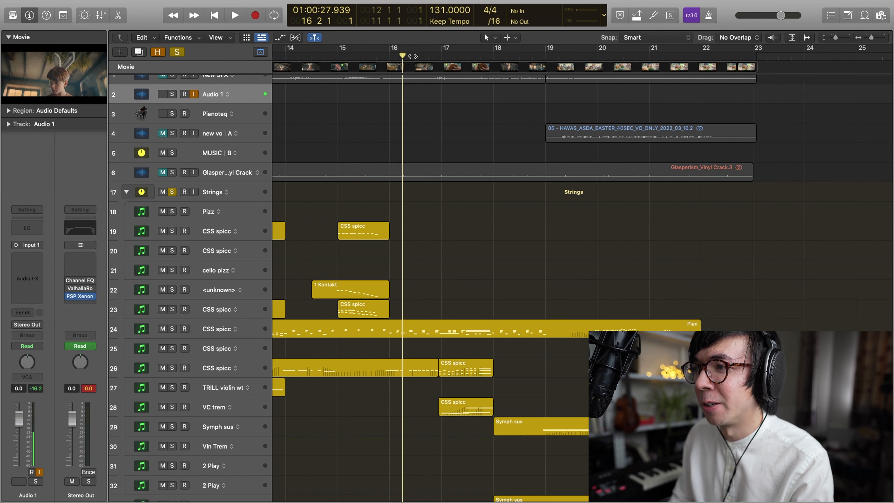
pyautogui.press('space')
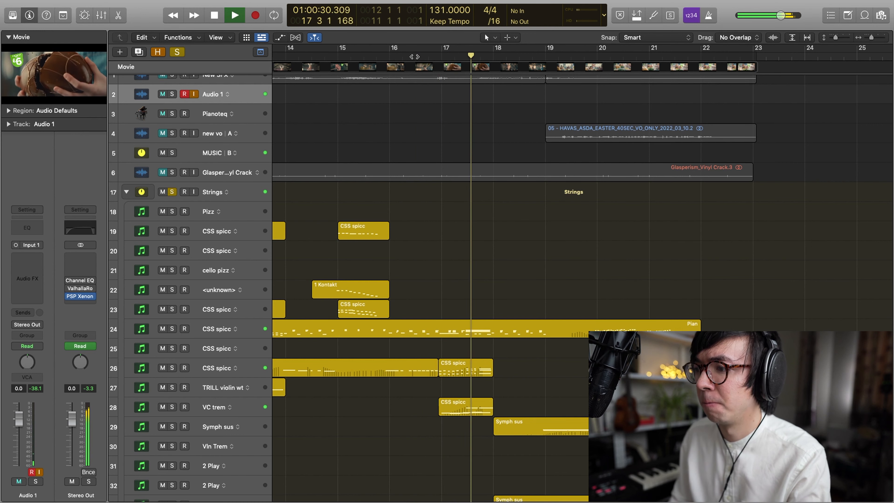
pyautogui.press('space')
# Solo the CSS spicc region on the VC trem track 28 and play it back from about bar 17 to bar 18.
pyautogui.scroll(-5, 412, 267)
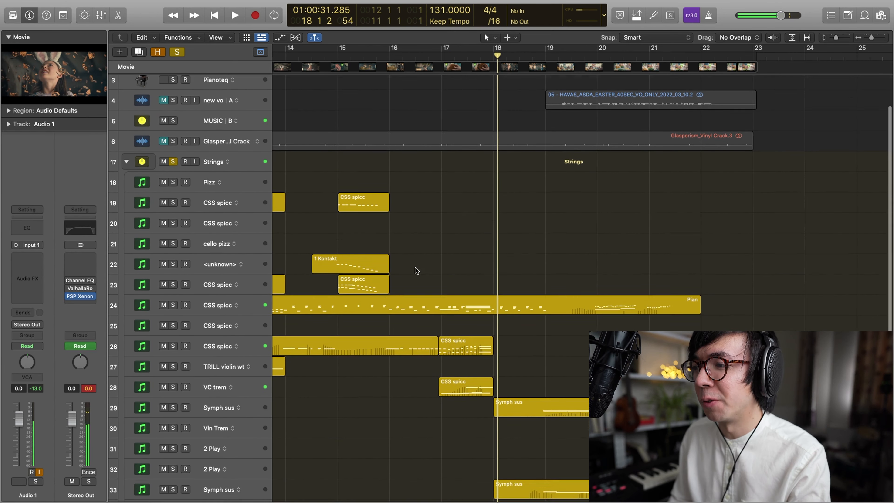
pyautogui.rightClick(237, 351)
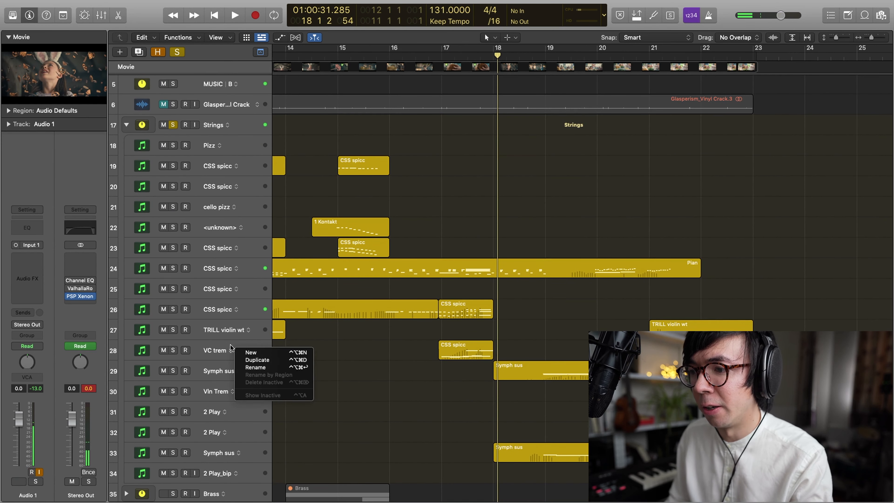
pyautogui.click(213, 353)
pyautogui.click(465, 350)
pyautogui.hotkey('ctrl', 's')
pyautogui.press('space')
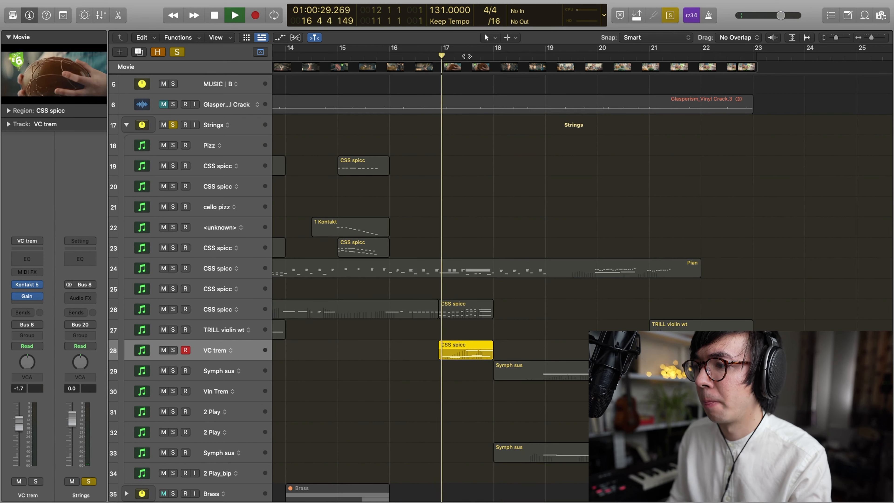
pyautogui.press('space')
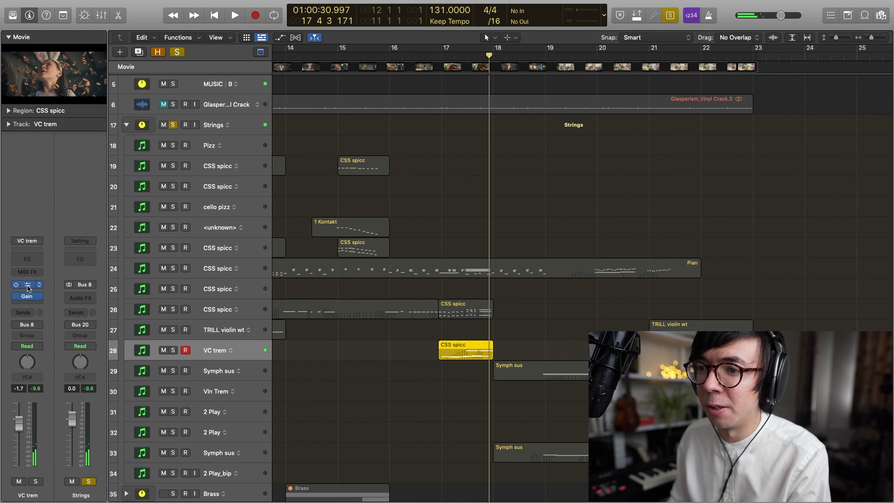
# Examine the Violoncelli patch in the VC trem track's Kontakt instrument, close its window, and turn off all solos.
pyautogui.press('v')
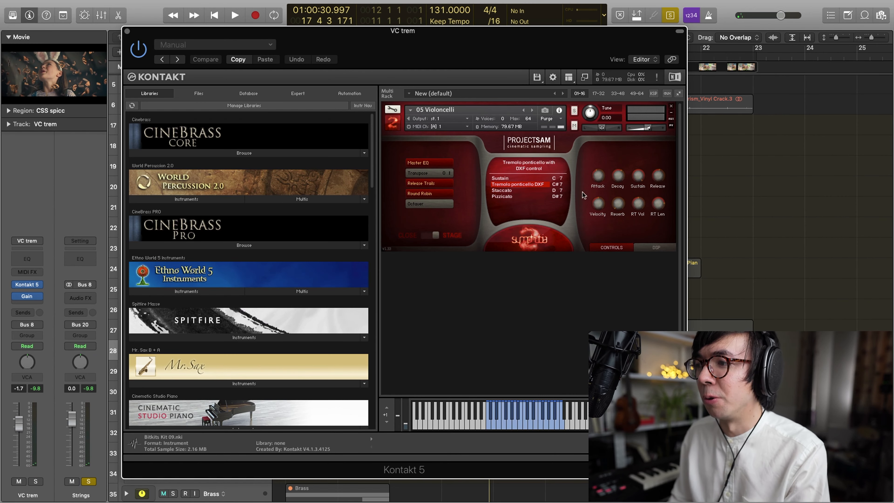
pyautogui.click(128, 32)
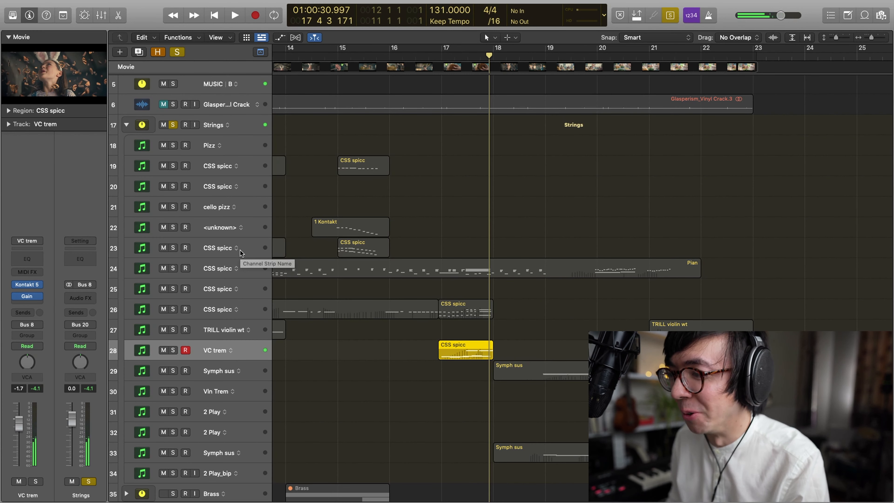
pyautogui.scroll(1, 545, 432)
pyautogui.scroll(1, 544, 433)
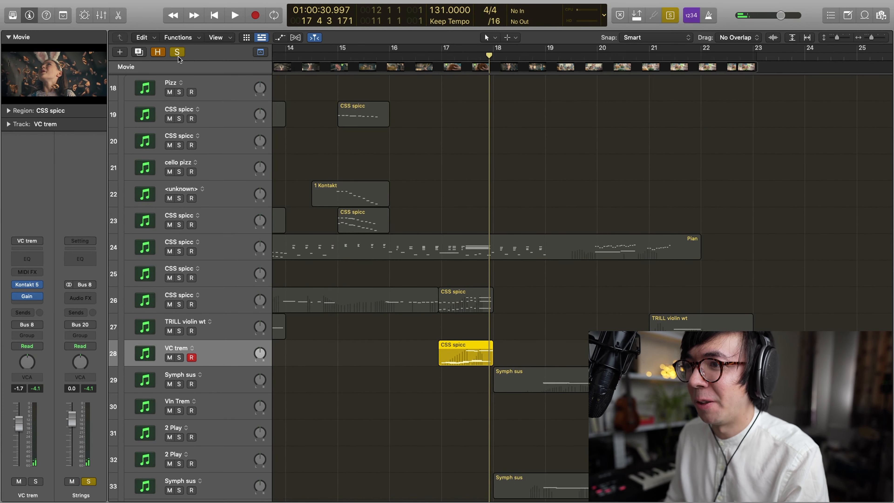
pyautogui.press('super+a')
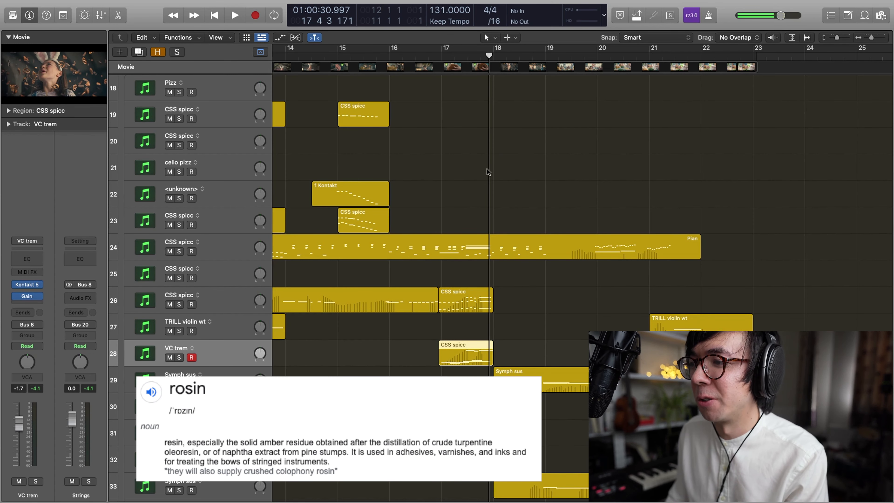
pyautogui.scroll(-1, 472, 184)
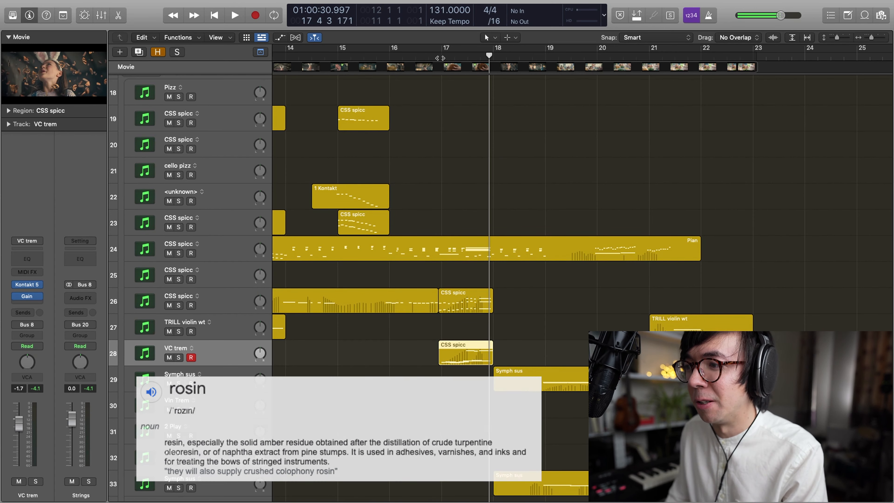
# Play back the full arrangement with nothing soloed from bar 17 to about bar 19.
pyautogui.click(443, 53)
pyautogui.press('space')
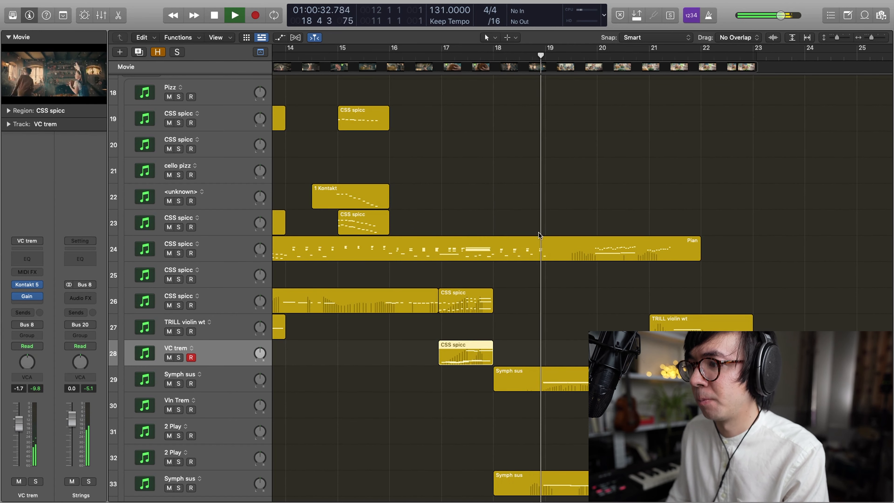
pyautogui.press('space')
pyautogui.scroll(-2, 424, 187)
pyautogui.scroll(-1, 443, 192)
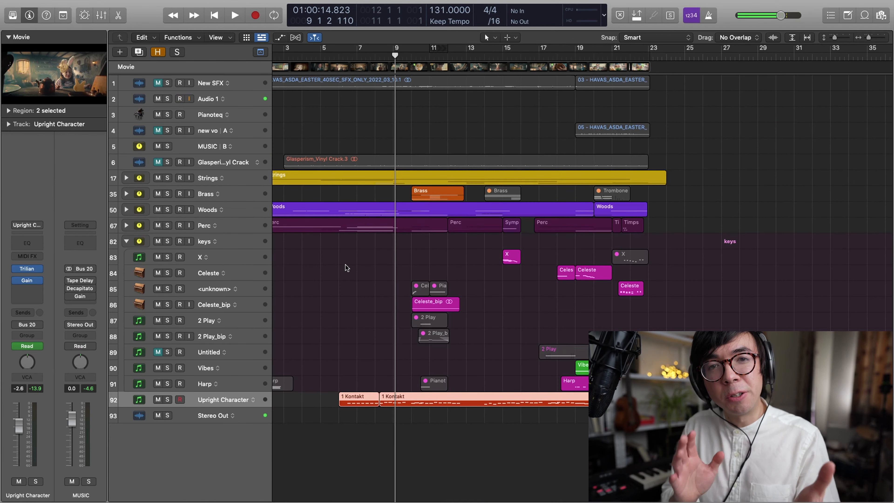
# Play back the arrangement from bar 7 to about bar 10 with the Upright Character track muted, and unmute the track.
pyautogui.press('super+Down')
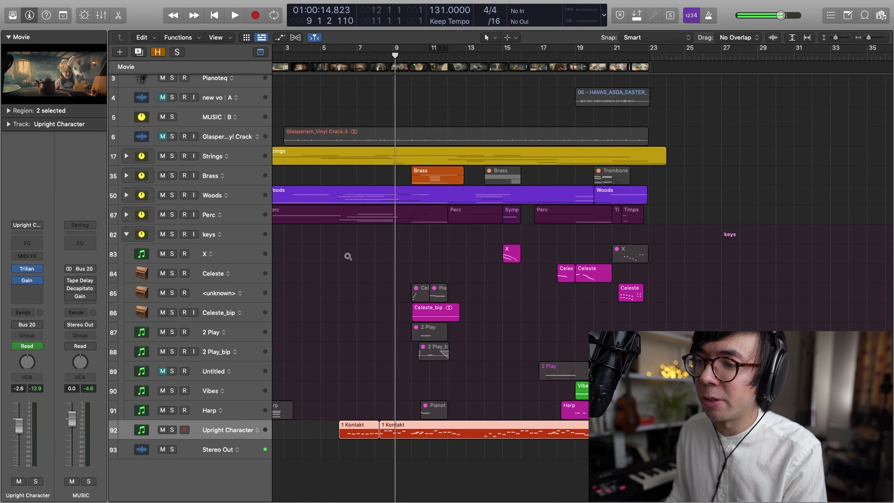
pyautogui.scroll(-1, 444, 324)
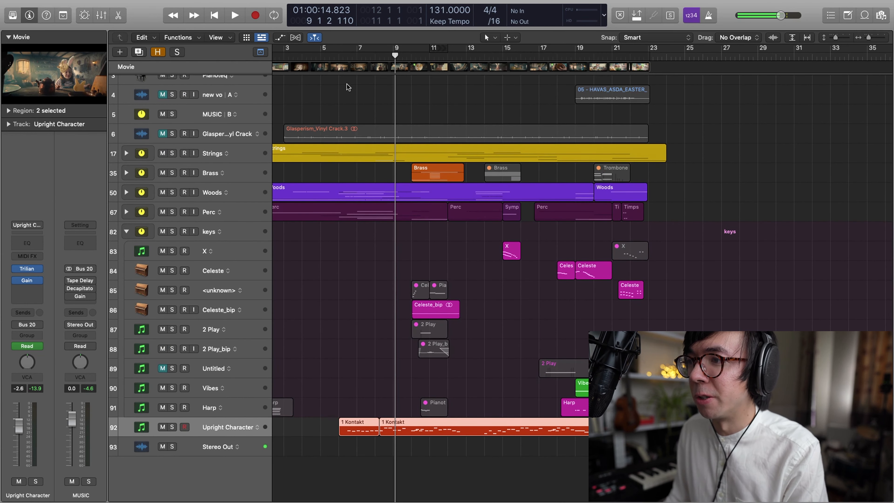
pyautogui.click(339, 54)
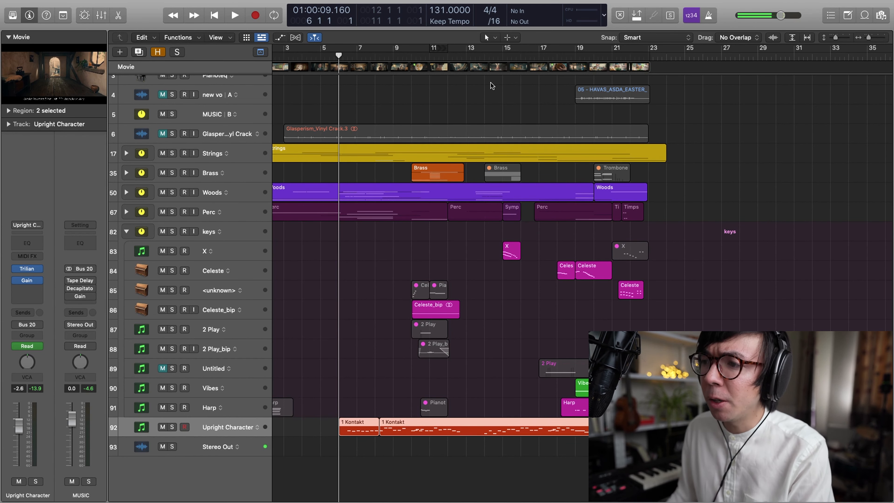
pyautogui.doubleClick(356, 56)
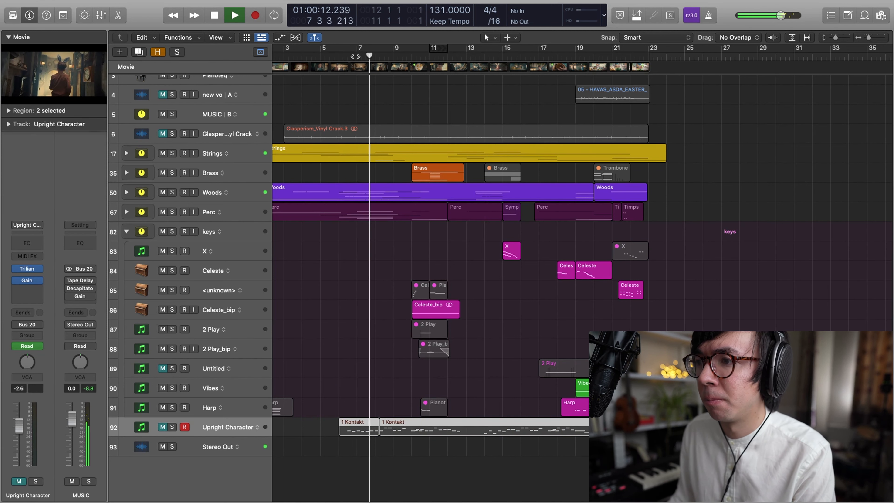
pyautogui.press('space')
pyautogui.click(163, 427)
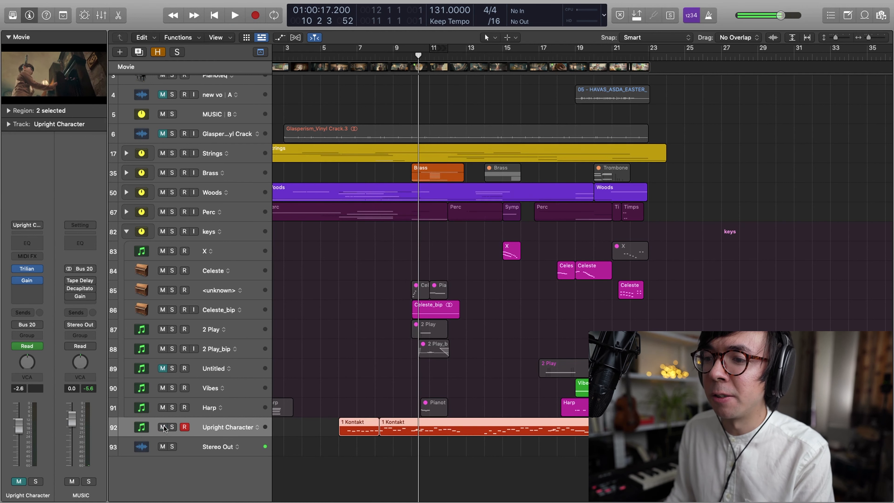
# Replay the same passage from bar 6 with the Upright Character track included.
pyautogui.doubleClick(351, 57)
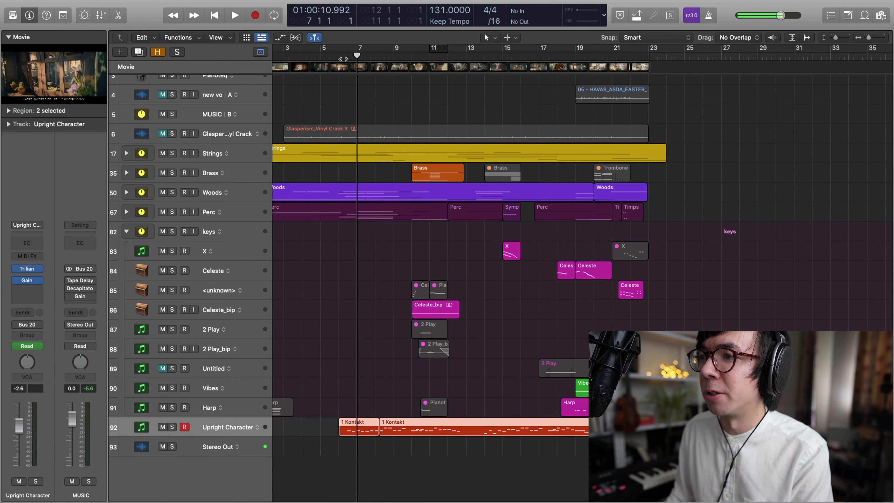
pyautogui.click(337, 59)
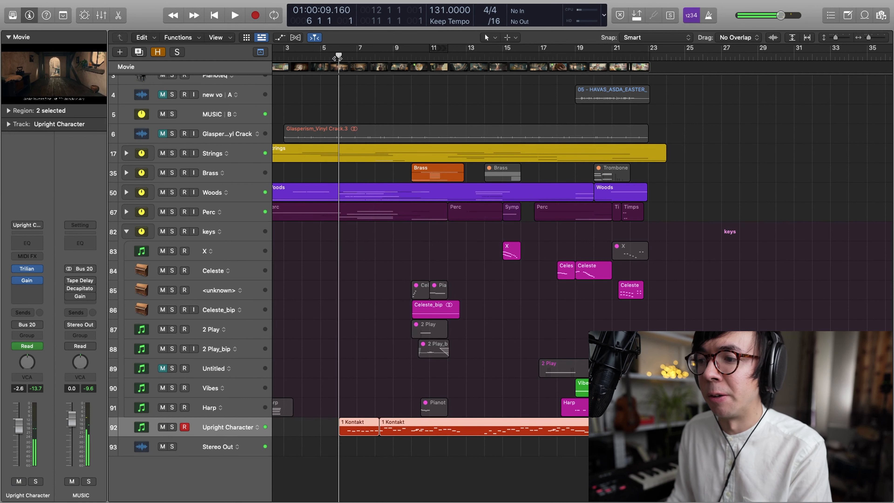
pyautogui.press('space')
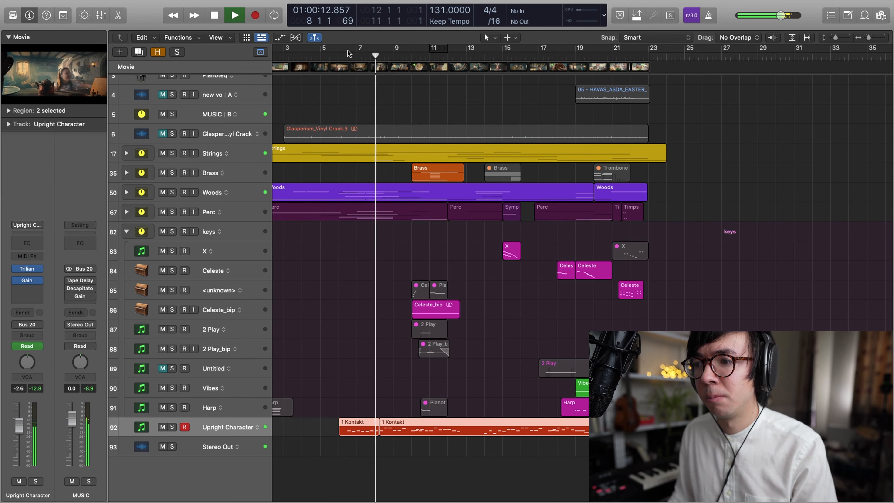
pyautogui.press('space')
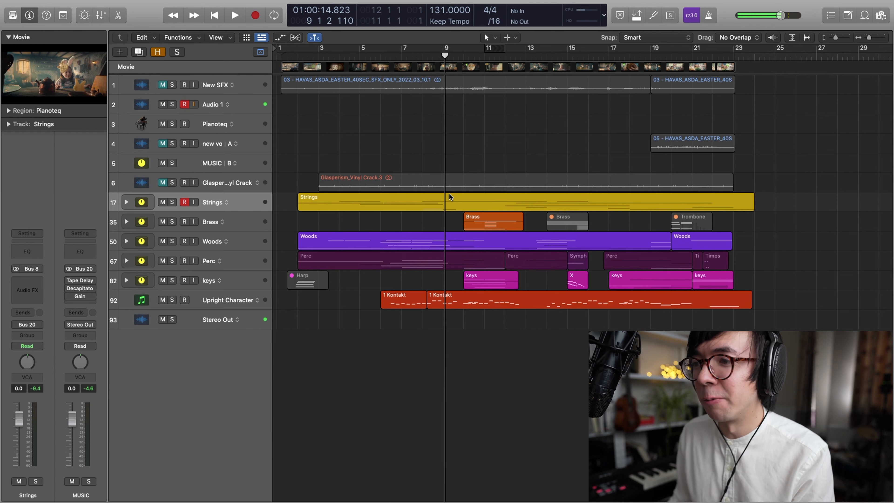
# Solo the Strings stack and clear the solo again.
pyautogui.keyDown('ctrl'); pyautogui.keyDown('alt'); pyautogui.click(429, 226); pyautogui.keyUp('alt'); pyautogui.keyUp('ctrl')
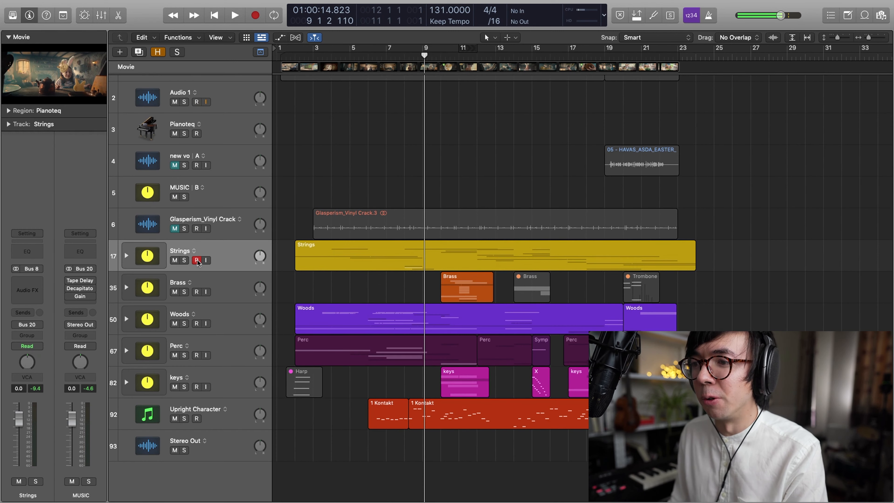
pyautogui.click(184, 261)
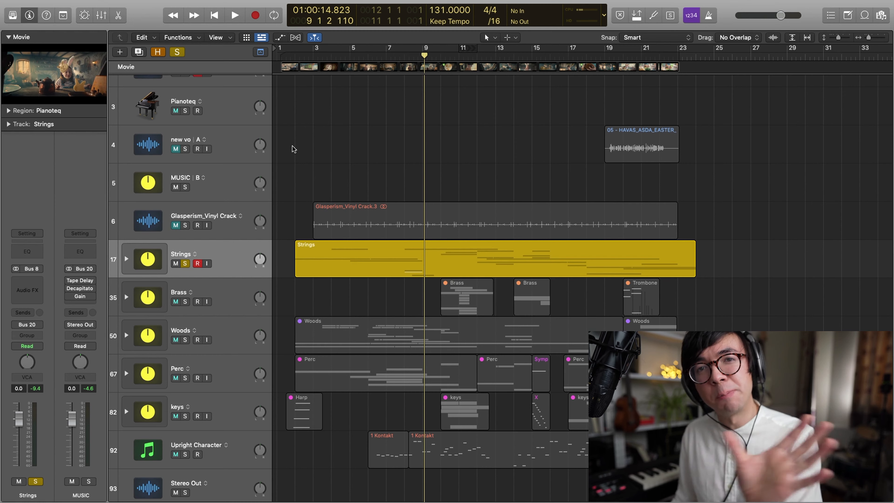
pyautogui.hotkey('ctrl', 's')
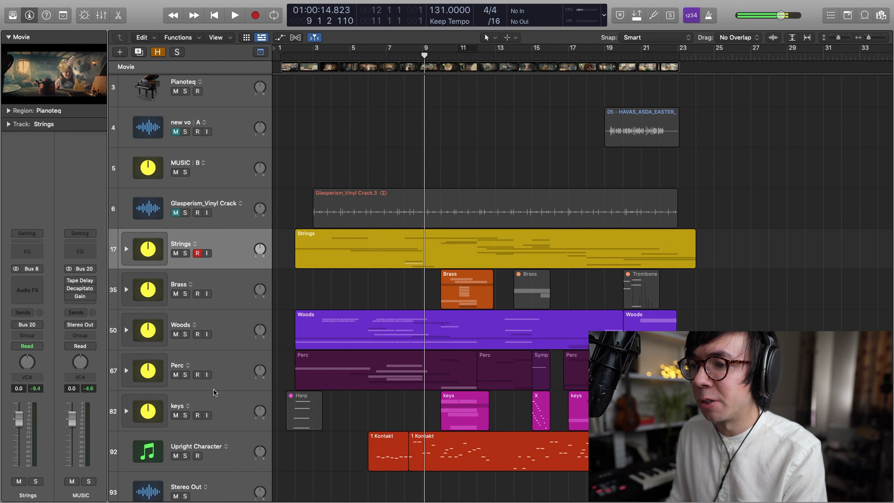
# Expand the Perc stack and examine its percussion tracks and their regions.
pyautogui.click(127, 370)
pyautogui.scroll(-5, 355, 363)
pyautogui.press('super+Up')
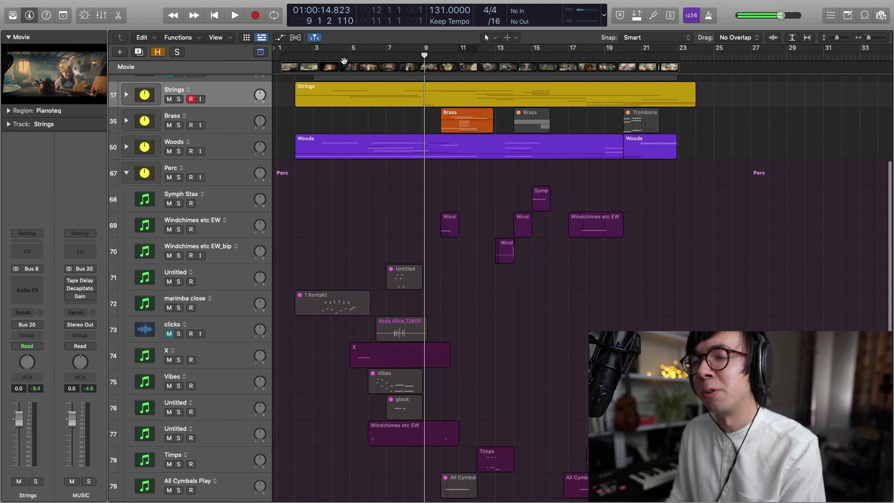
pyautogui.press('super+Right')
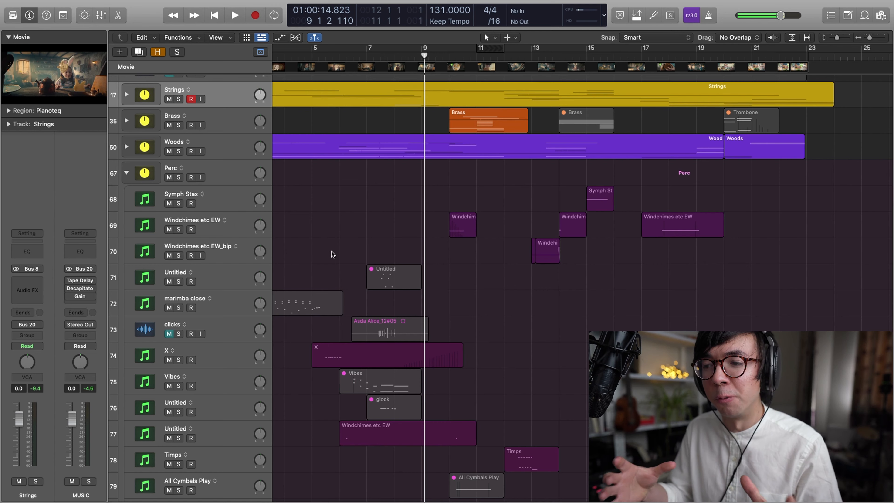
pyautogui.press('super+Up')
pyautogui.press('super+Left')
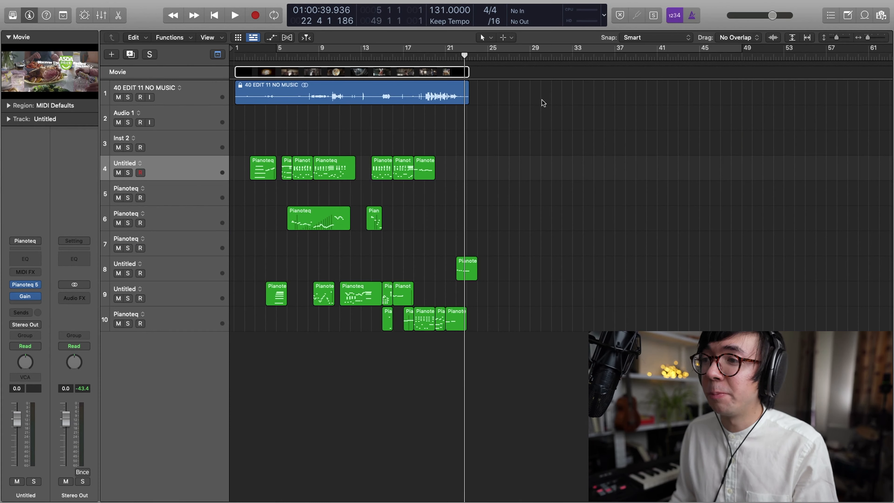
# In the Pianoteq sketch project, delete the empty Pianoteq track below the first Untitled track and select the Audio 1 track.
pyautogui.scroll(3, 443, 194)
pyautogui.click(485, 190)
pyautogui.hscroll(-3, 485, 190)
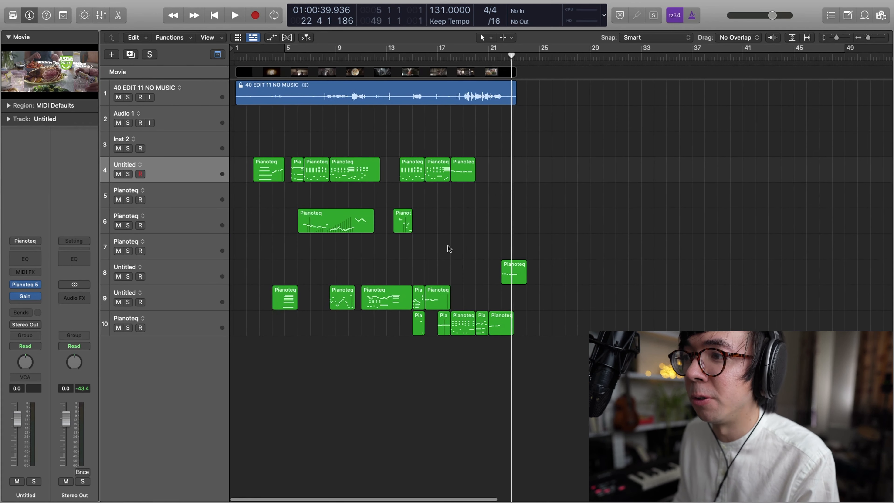
pyautogui.scroll(2, 450, 247)
pyautogui.click(208, 219)
pyautogui.press('super+BackSpace')
pyautogui.scroll(-2, 311, 156)
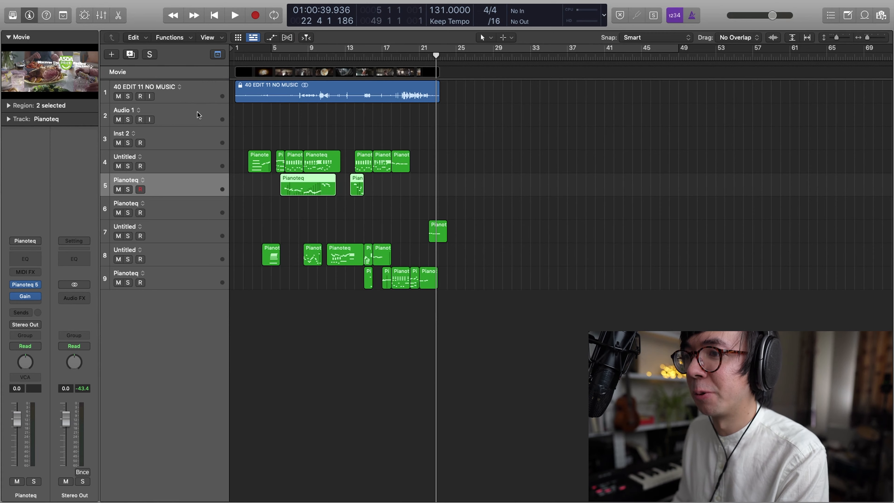
pyautogui.click(205, 116)
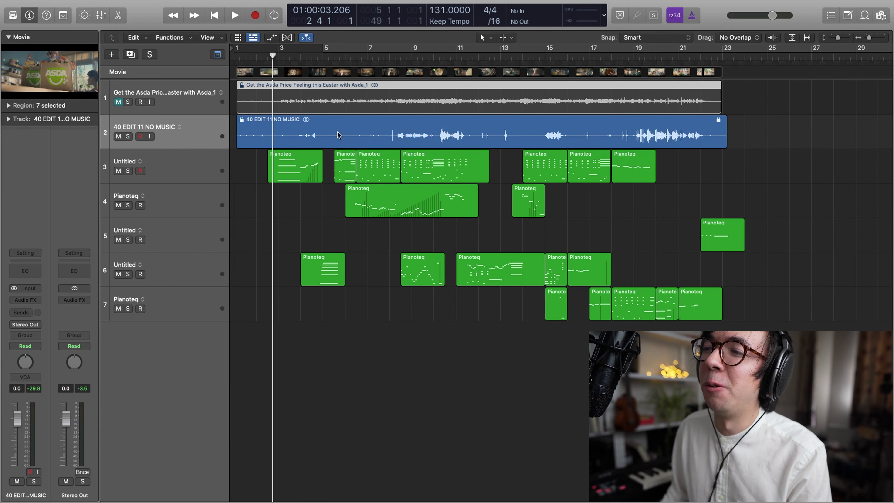
# Play back the Pianoteq sketch together with the 40 EDIT 11 NO MUSIC track against the movie to about bar 13.
pyautogui.press('super+Right')
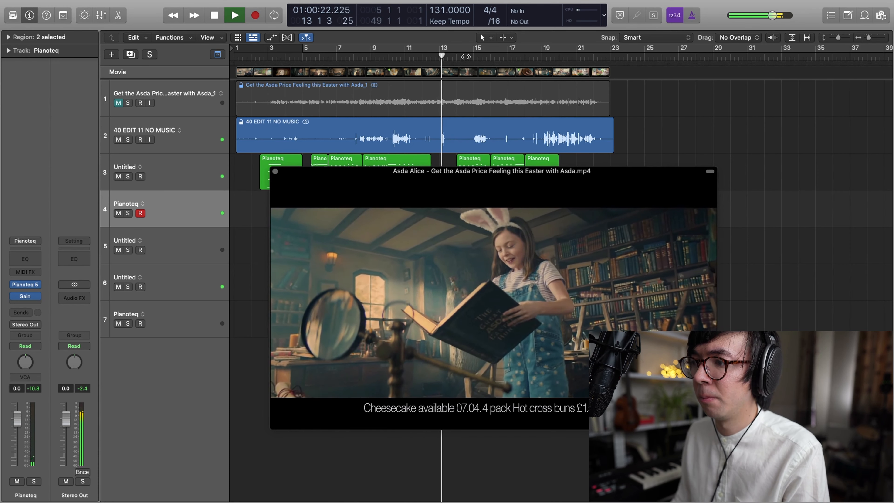
pyautogui.press('space')
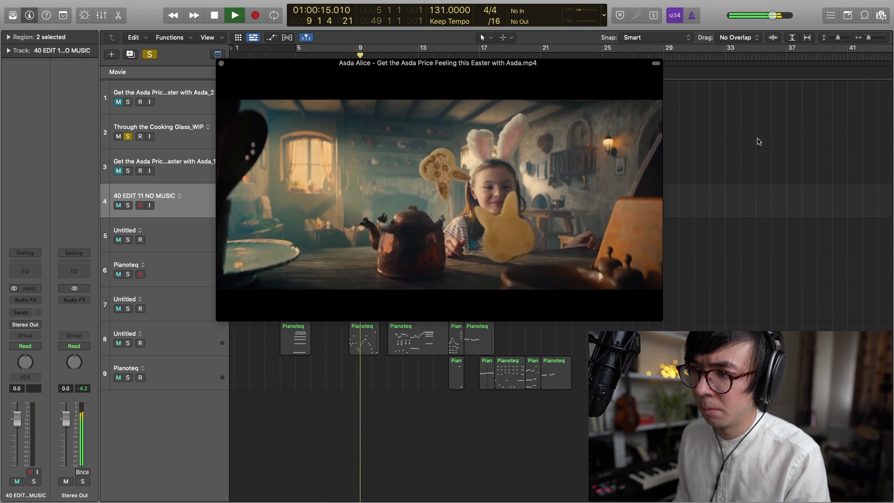
# Play back the soloed Through the Cooking Glass_WIP track against the movie to about bar 19, moving the movie window partway.
pyautogui.press('space')
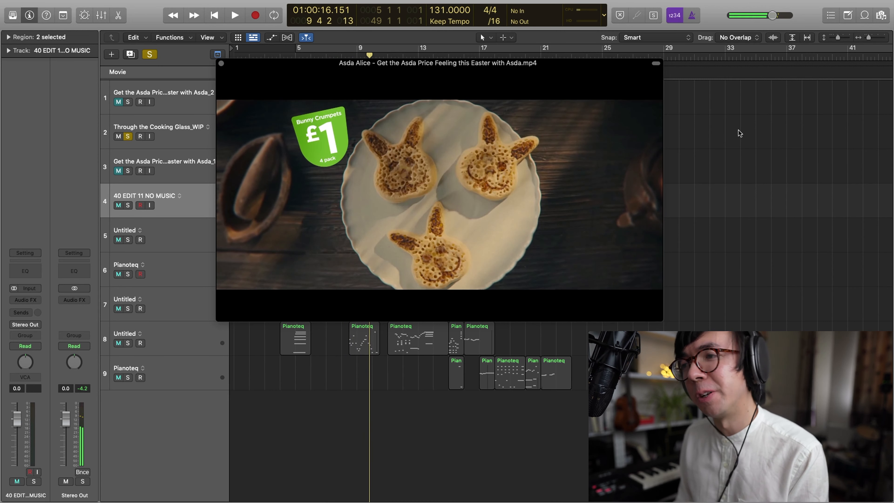
pyautogui.moveTo(456, 87); pyautogui.dragTo(484, 132)
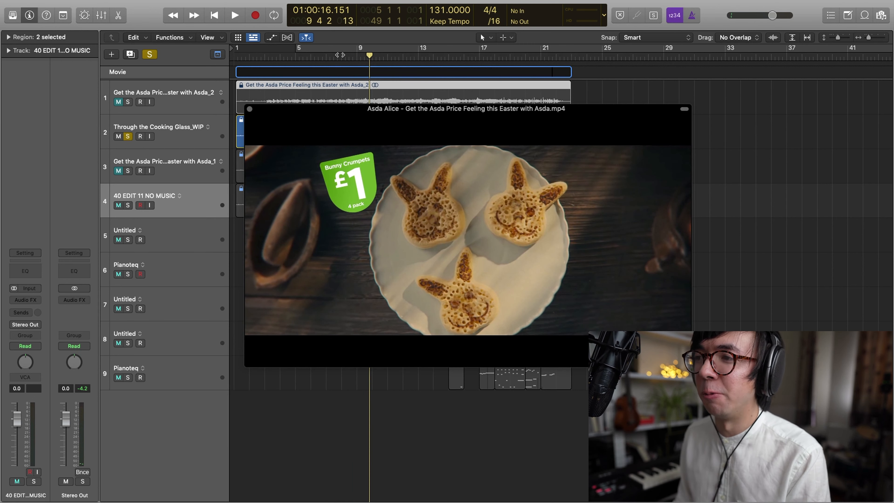
pyautogui.press('space')
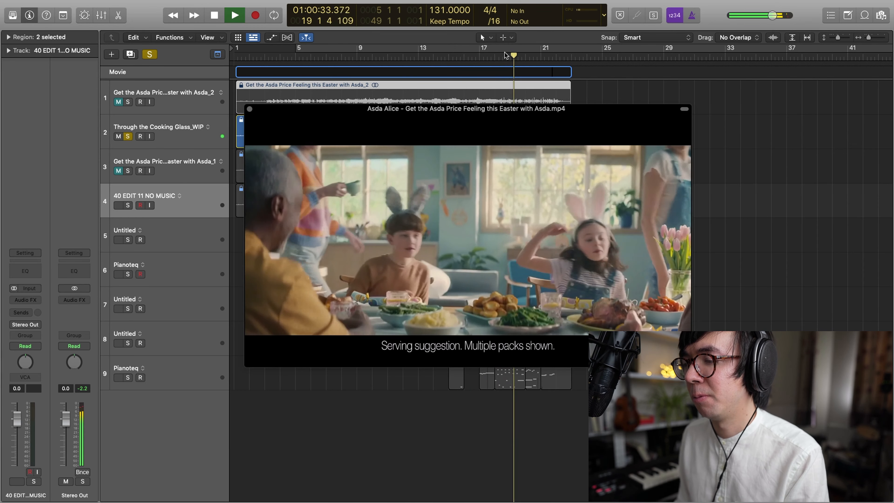
pyautogui.press('space')
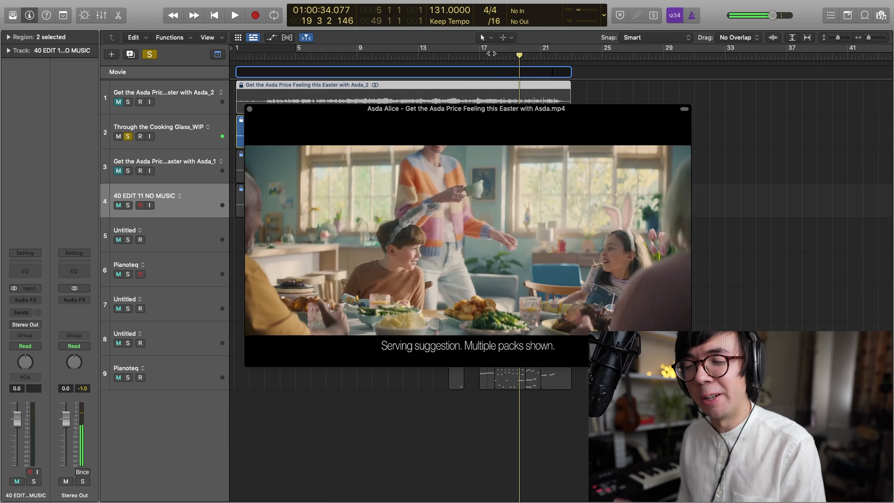
pyautogui.doubleClick(509, 55)
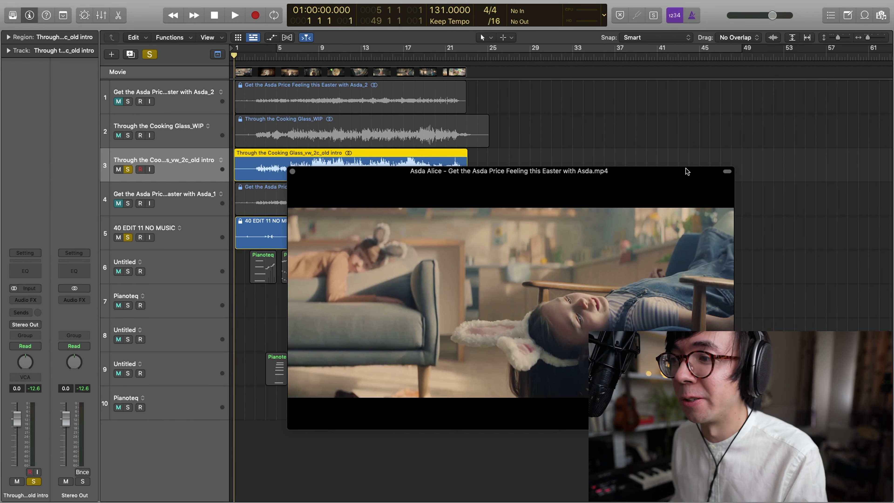
# Play back the soloed old intro version with the 40 EDIT 11 NO MUSIC track from bar 1 to about bar 7 against the movie.
pyautogui.moveTo(565, 227); pyautogui.dragTo(562, 162)
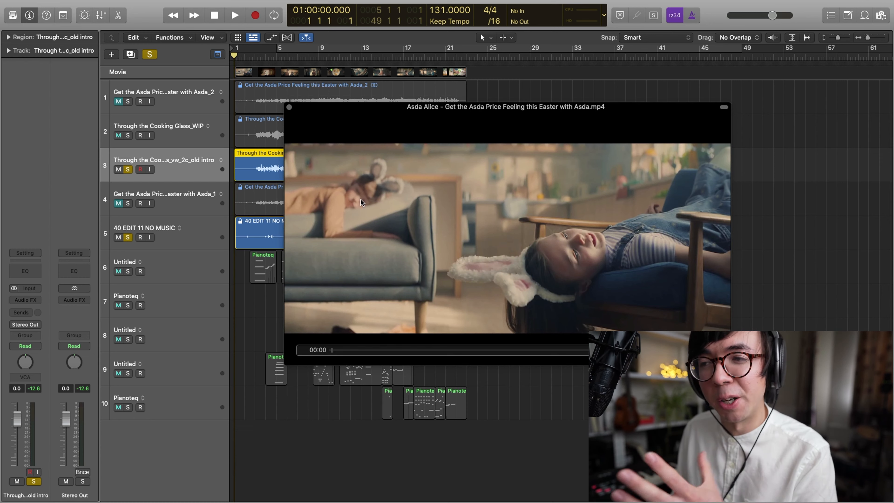
pyautogui.press('space')
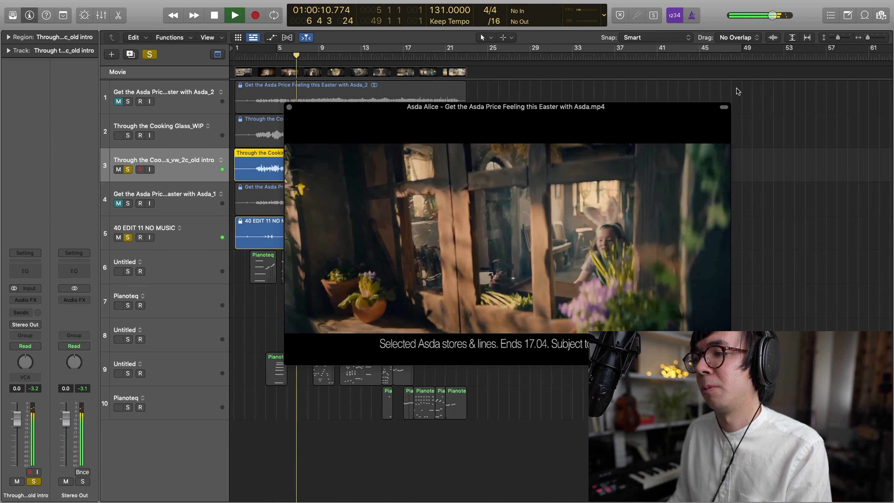
pyautogui.press('space')
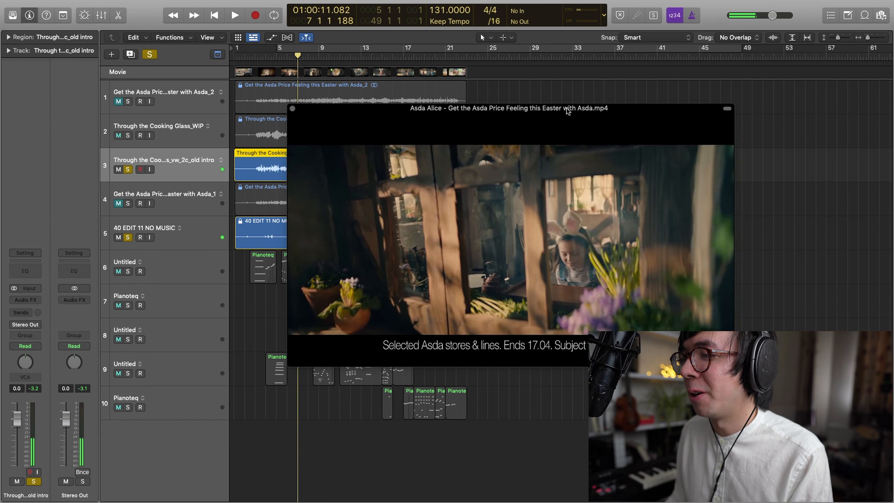
# Switch the solo from the old intro to Get the Asda Price Feeling this Easter with Asda_2 and play it from bar 3 to bar 6.
pyautogui.moveTo(565, 109); pyautogui.dragTo(656, 112)
pyautogui.click(244, 67)
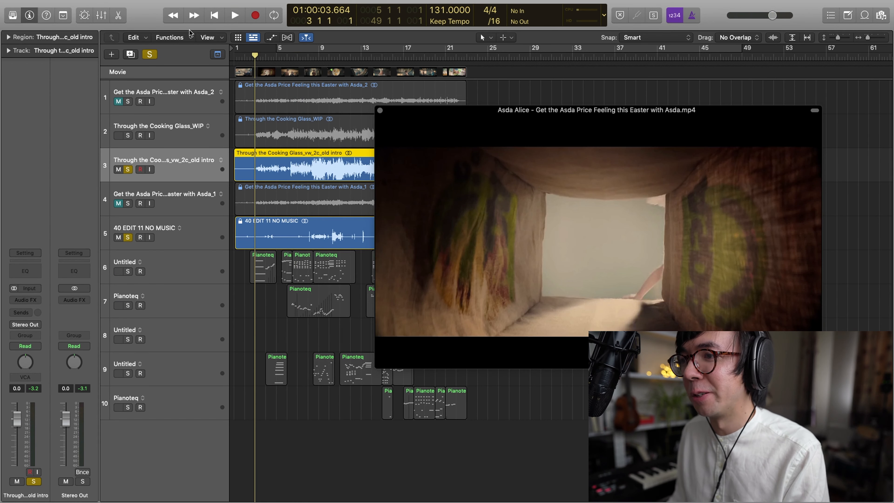
pyautogui.click(128, 102)
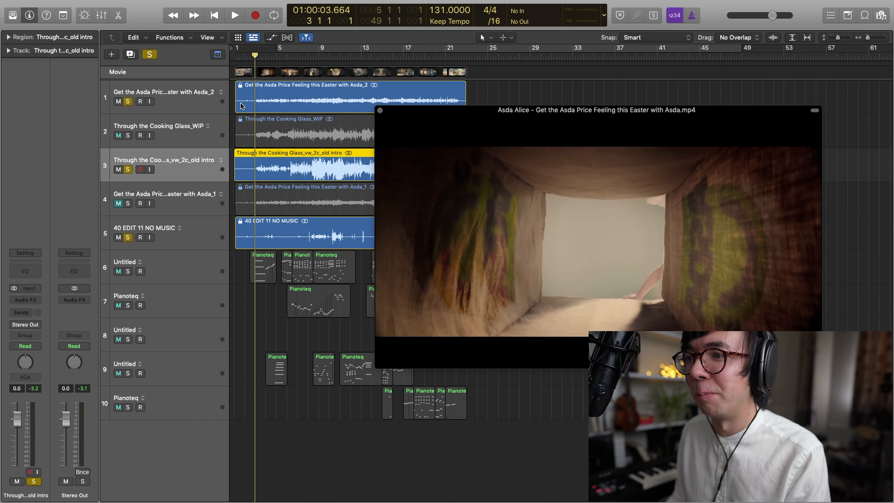
pyautogui.click(124, 170)
pyautogui.press('space')
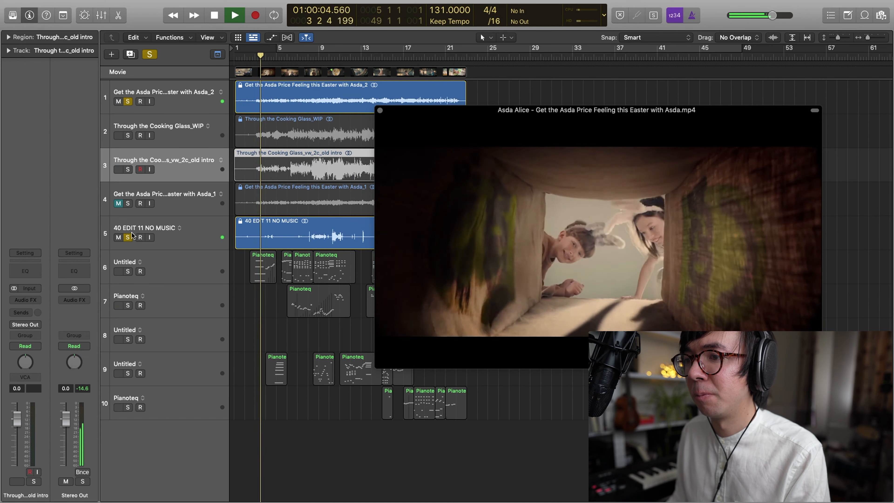
pyautogui.moveTo(564, 190); pyautogui.dragTo(451, 163)
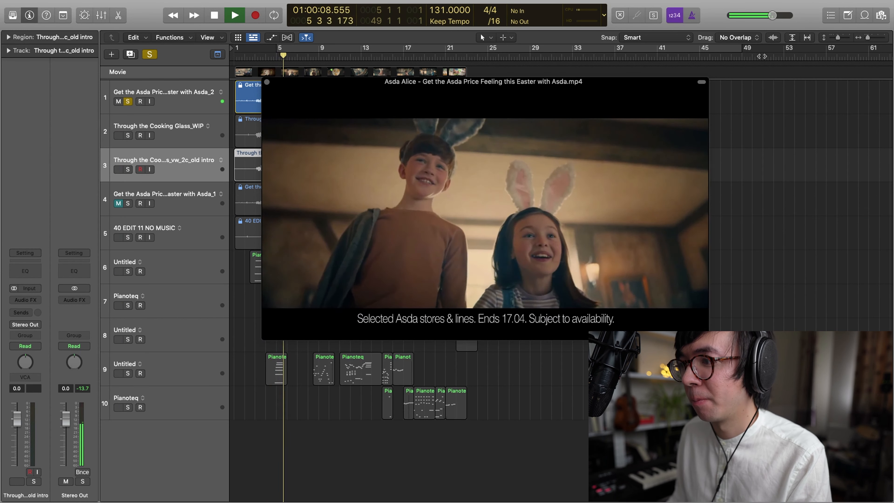
pyautogui.press('space')
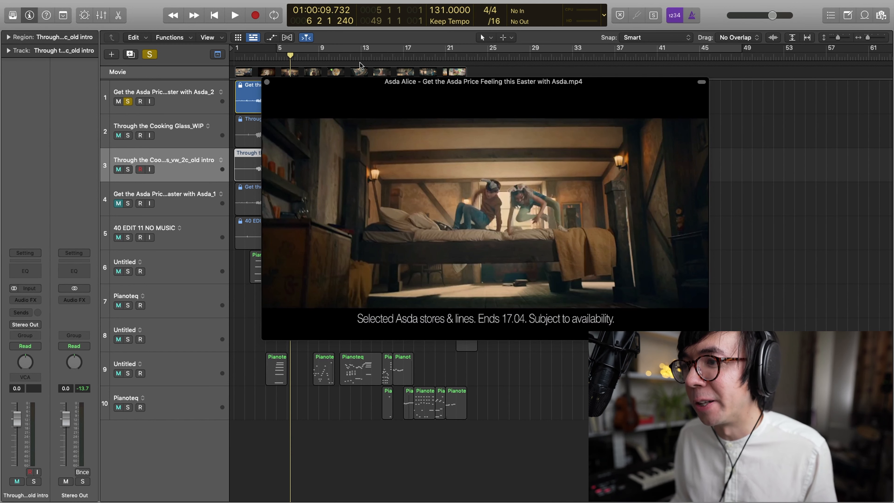
# Scrub the movie between about 8, 12 and 17 seconds to examine the scenes the music has to follow.
pyautogui.moveTo(395, 238)
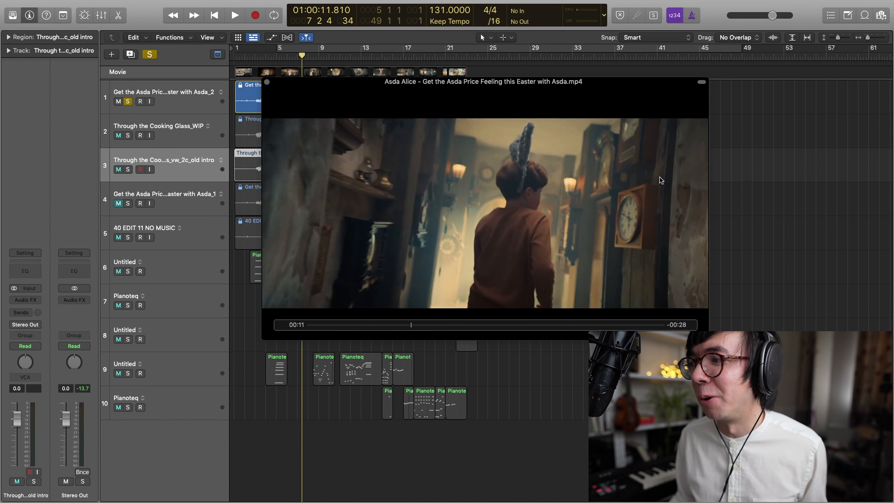
pyautogui.click(421, 325)
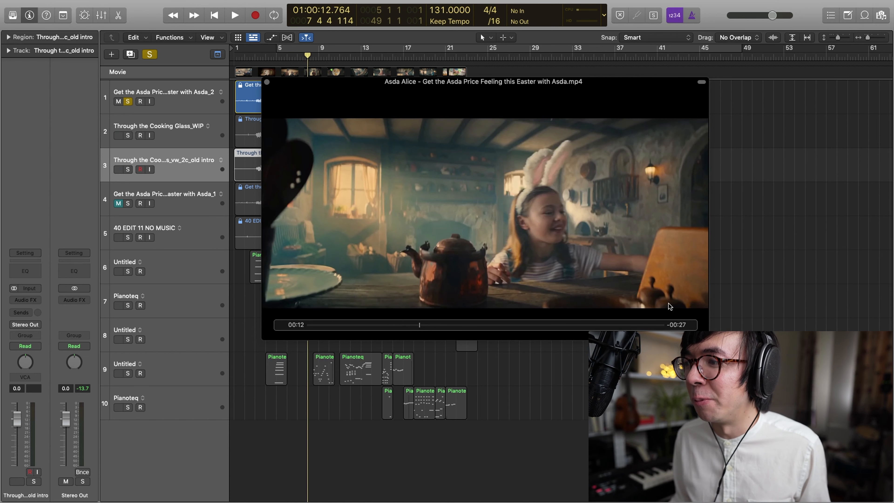
pyautogui.click(460, 324)
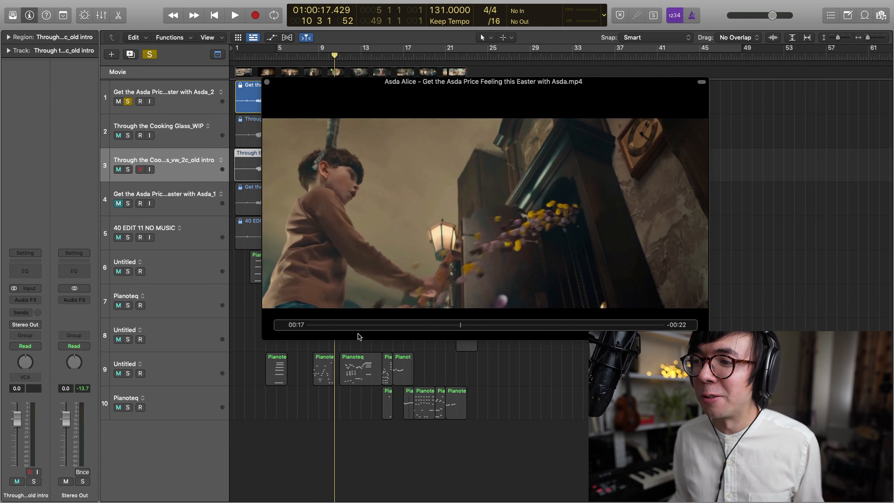
pyautogui.click(386, 325)
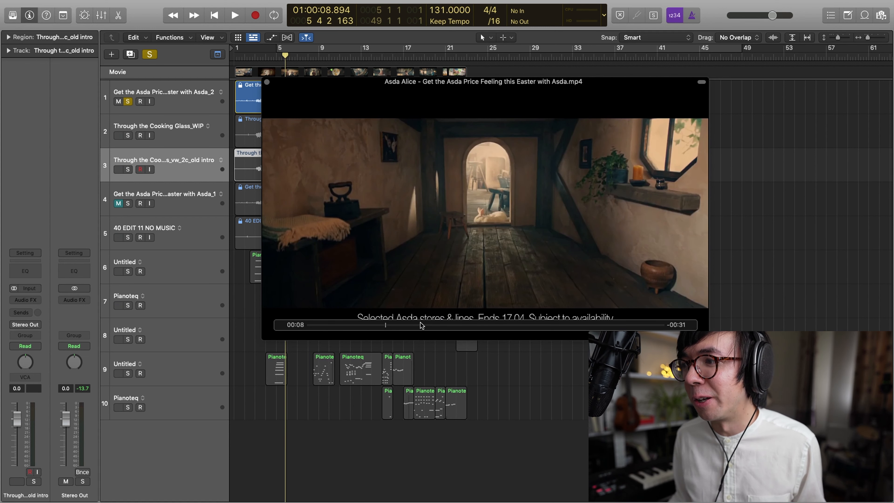
pyautogui.click(420, 325)
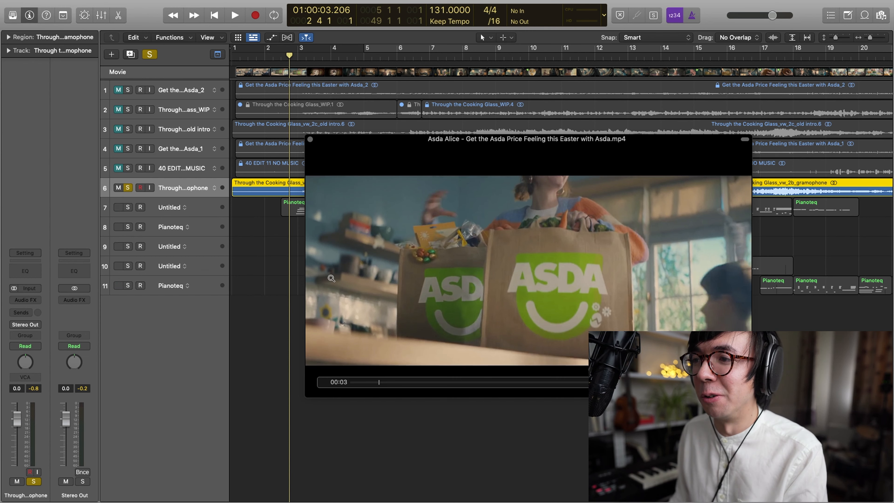
# Play back the soloed Through the Cooking Glass_vw_2b_gramophone track from bar 3 to bar 17 against the movie, moving the movie window partway.
pyautogui.scroll(2, 277, 270)
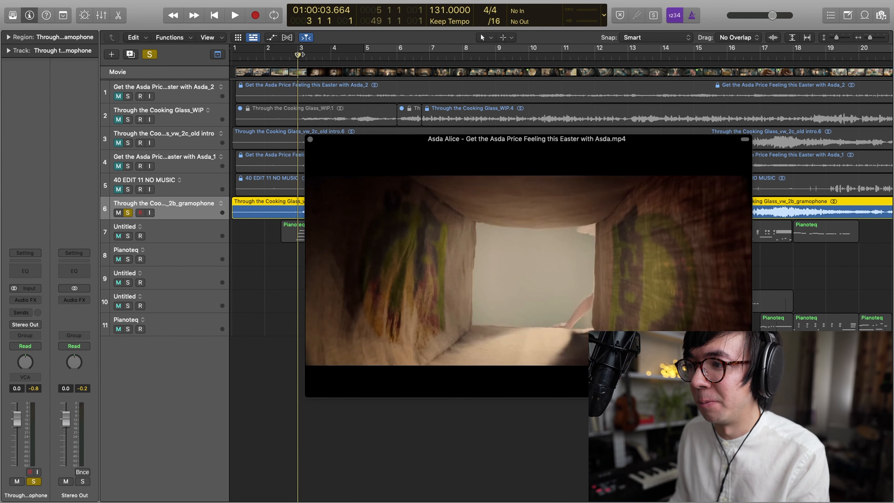
pyautogui.press('space')
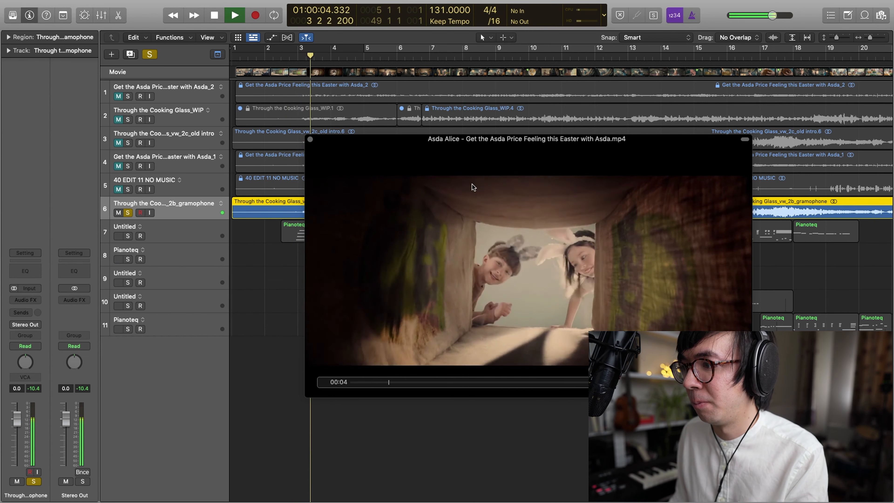
pyautogui.moveTo(472, 185); pyautogui.dragTo(461, 134)
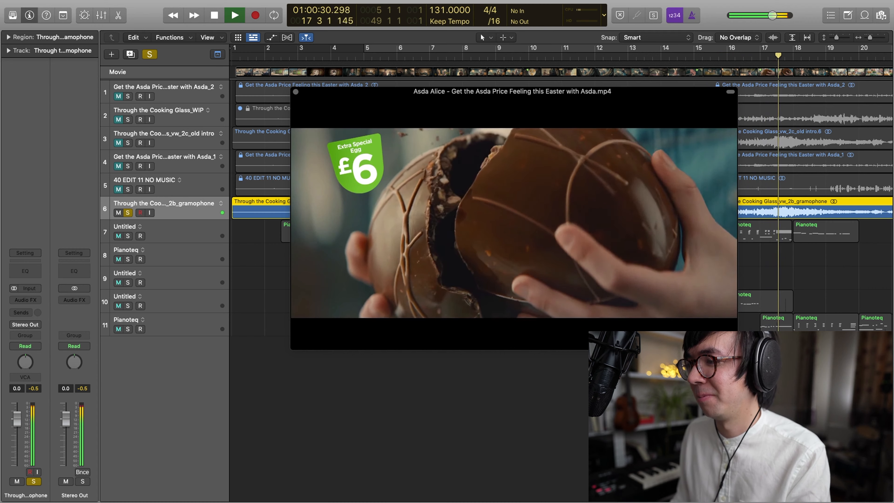
pyautogui.press('space')
pyautogui.scroll(-8, 562, 408)
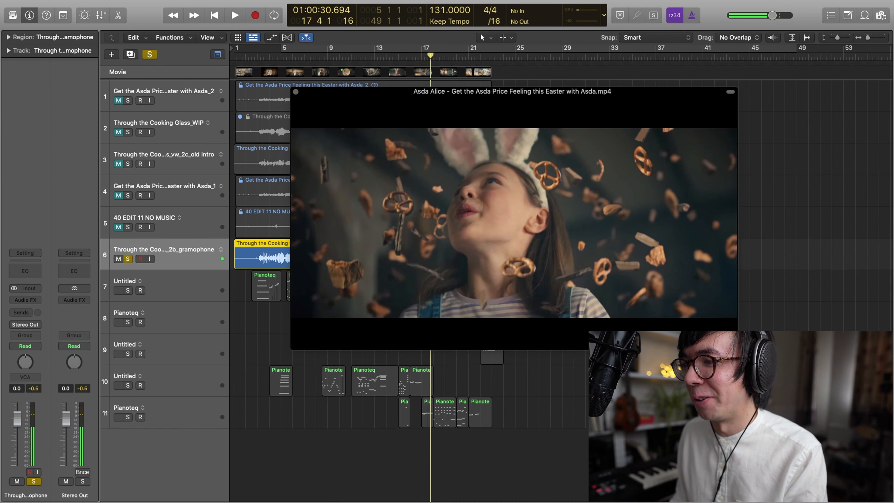